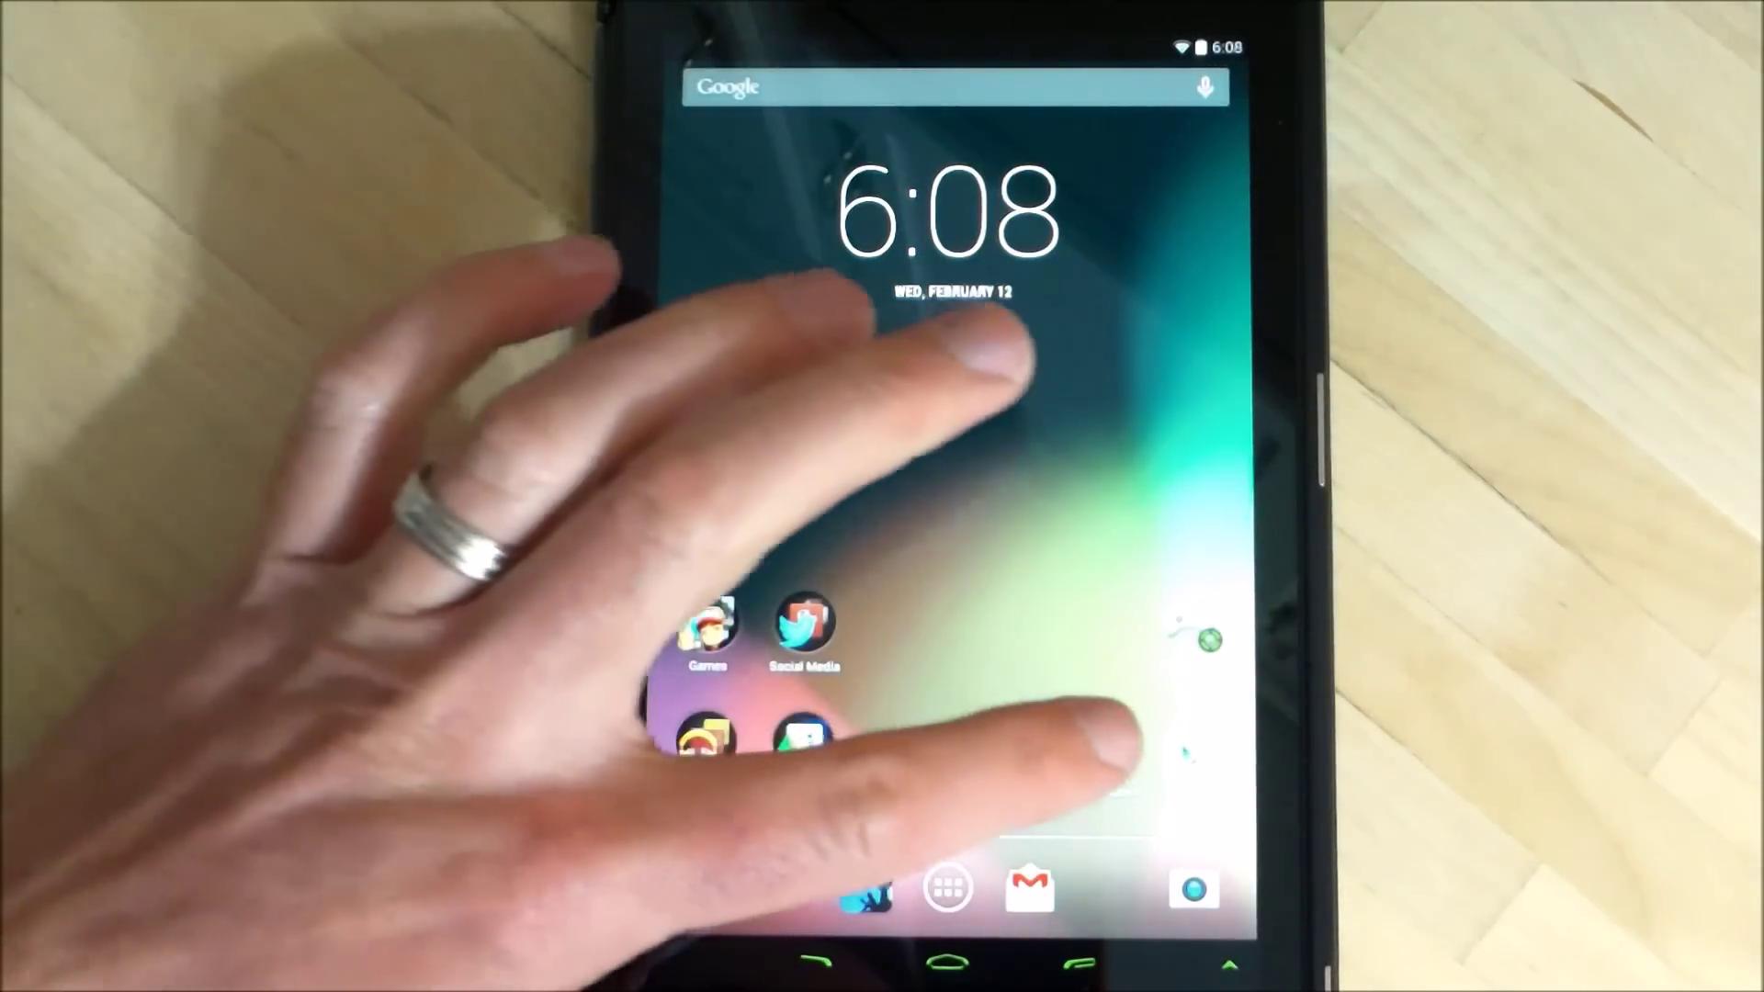
# Step: Open the XDA Premium thread for the unofficial FirefoxOS 1.2/1.3 ROM build
pyautogui.click(1096, 751)
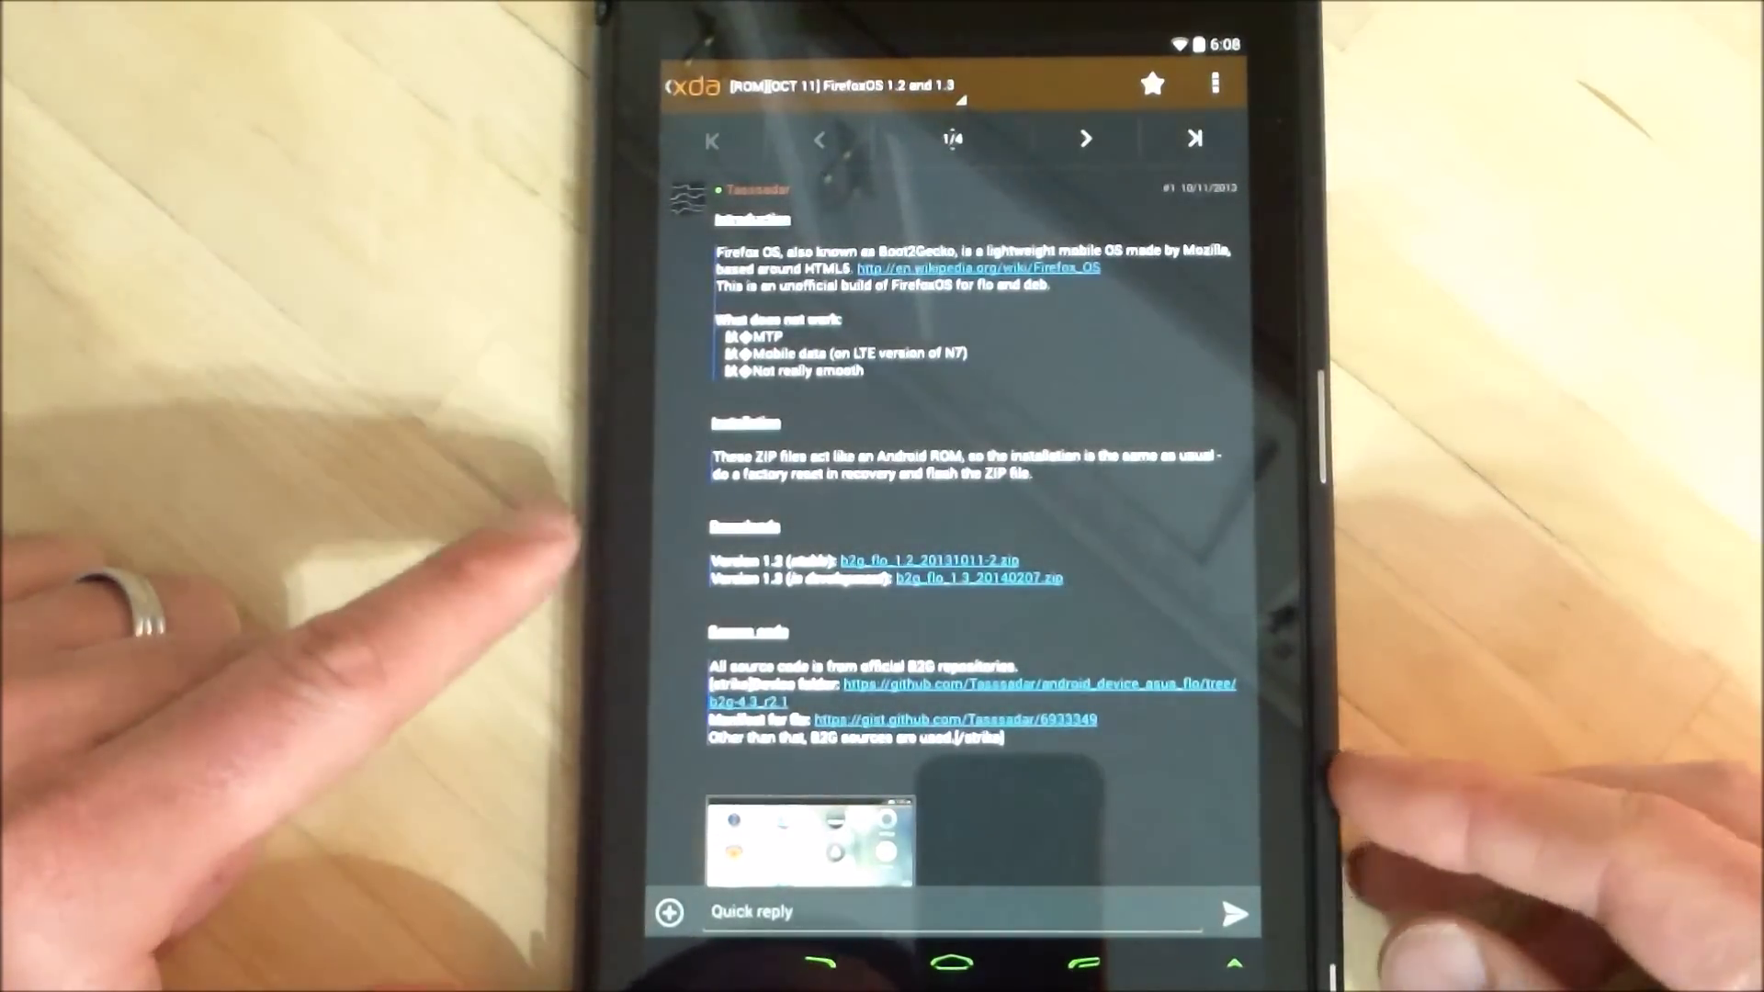
# Step: Load the Version 1.3 Dev-Host download page, dismiss its popup, and go home
pyautogui.click(1122, 593)
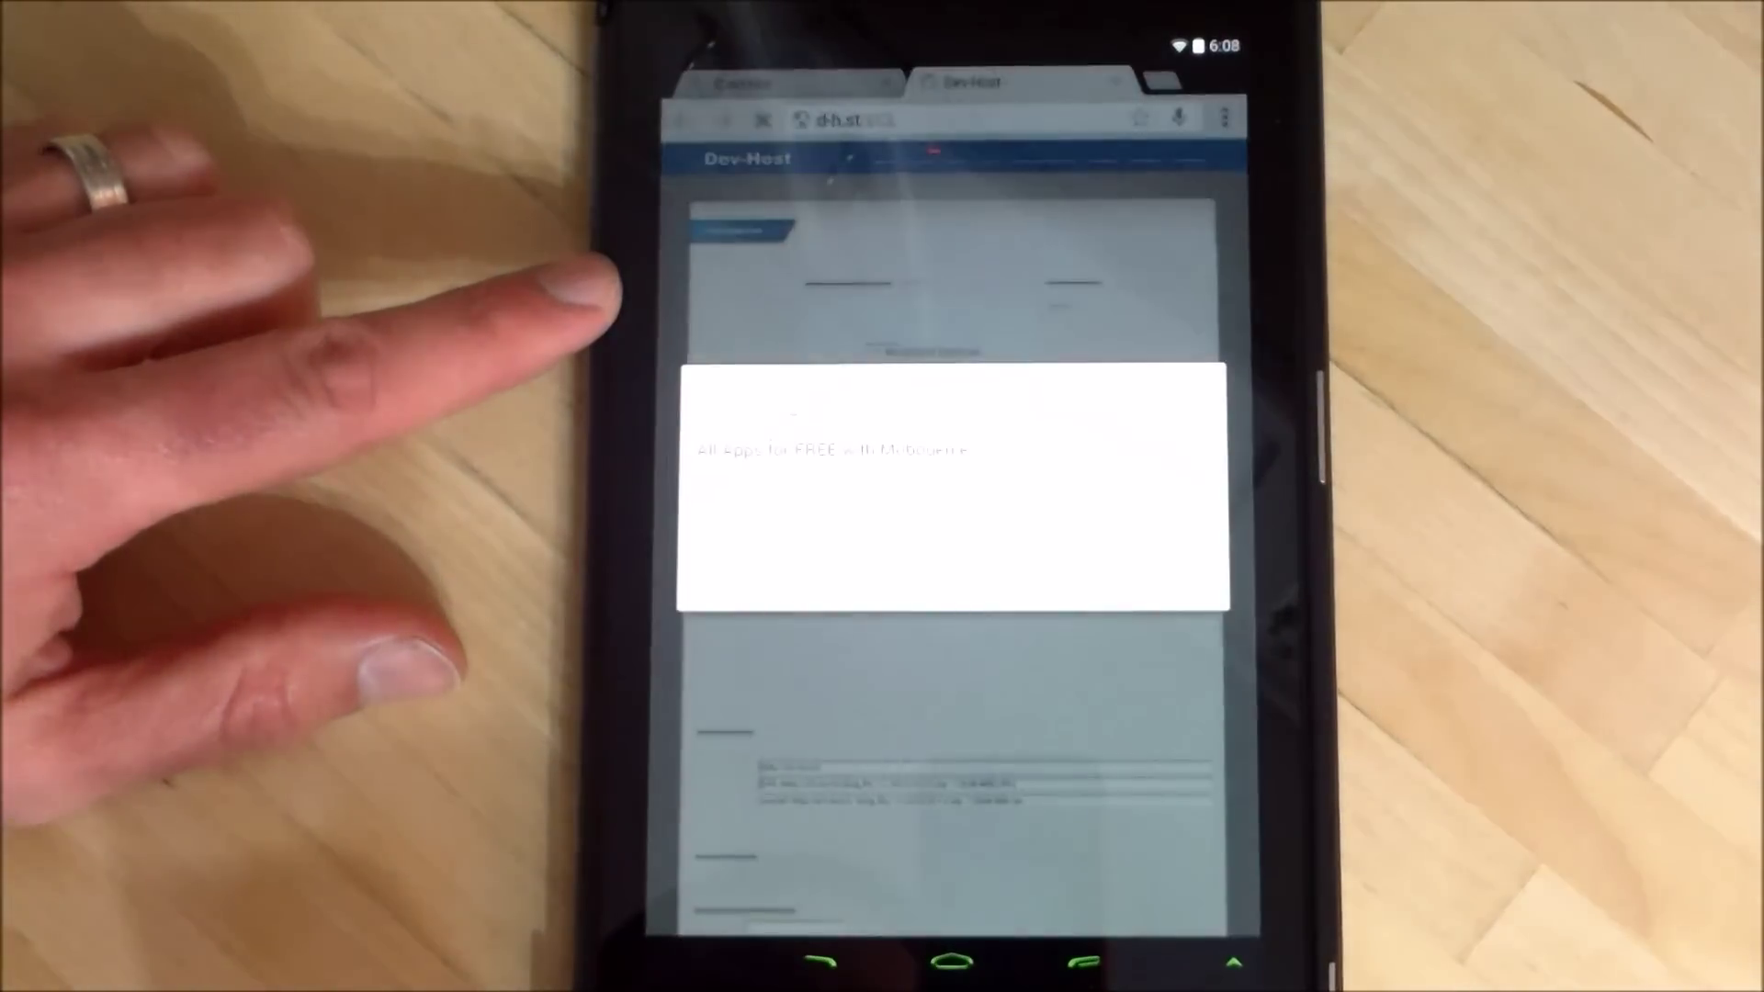
pyautogui.click(772, 572)
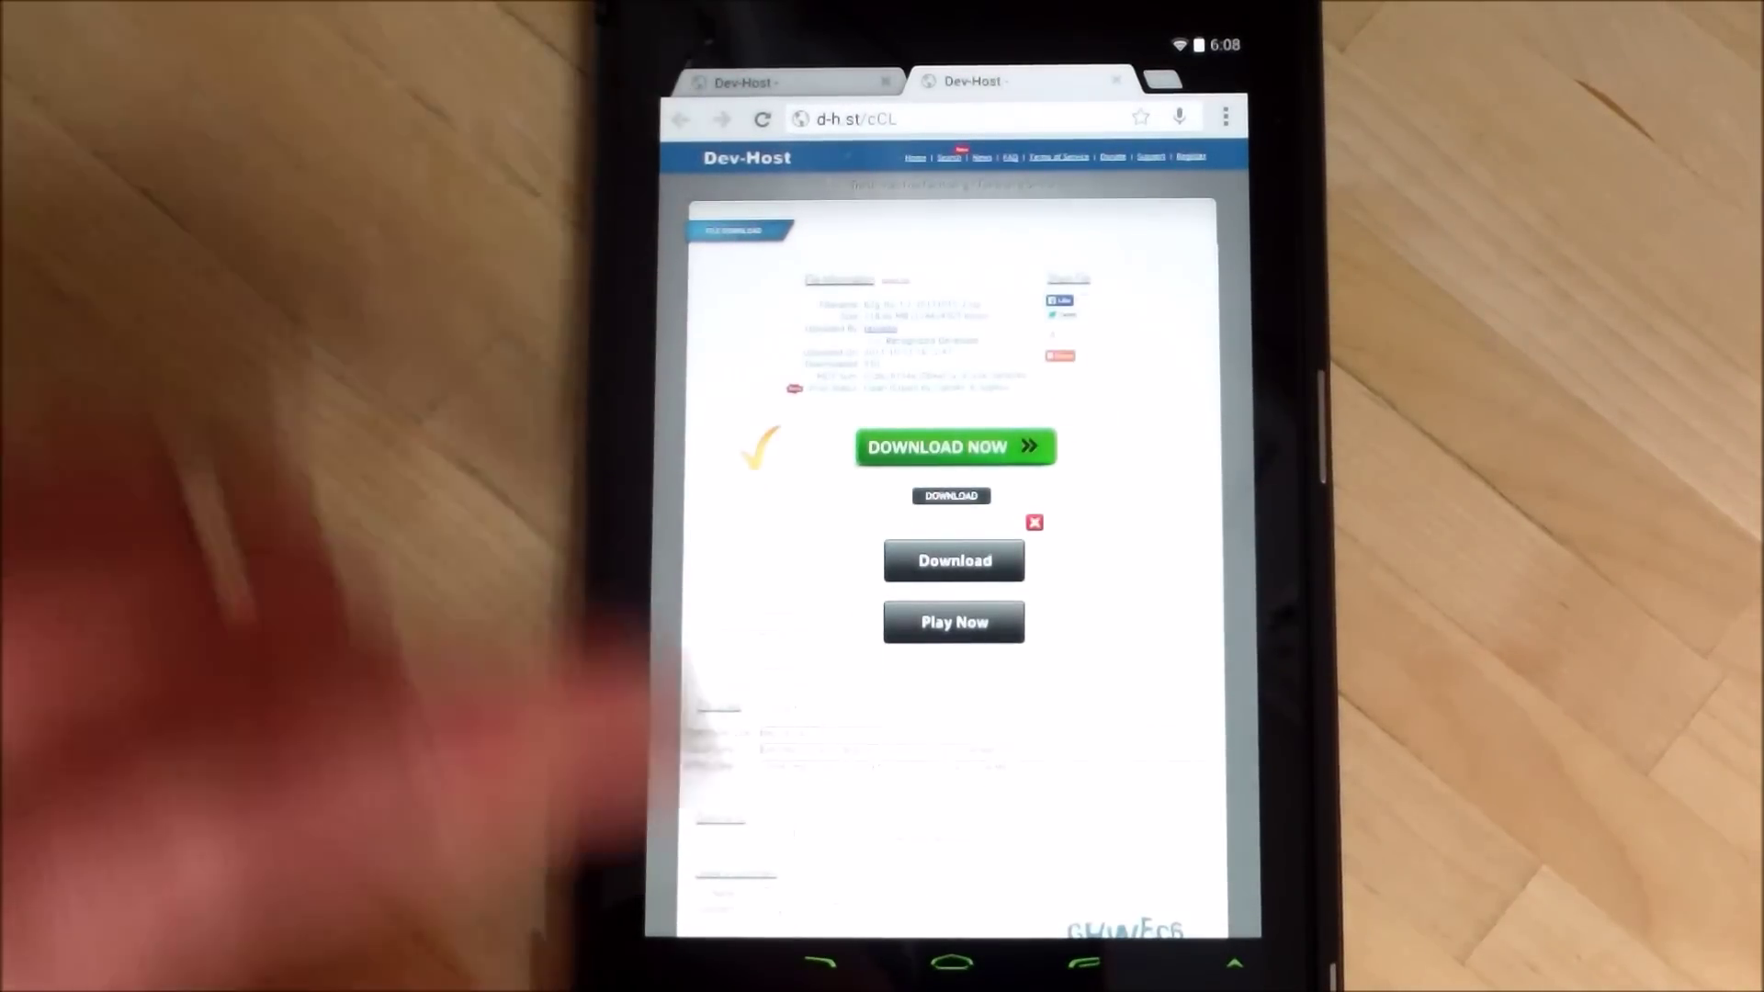
pyautogui.click(951, 967)
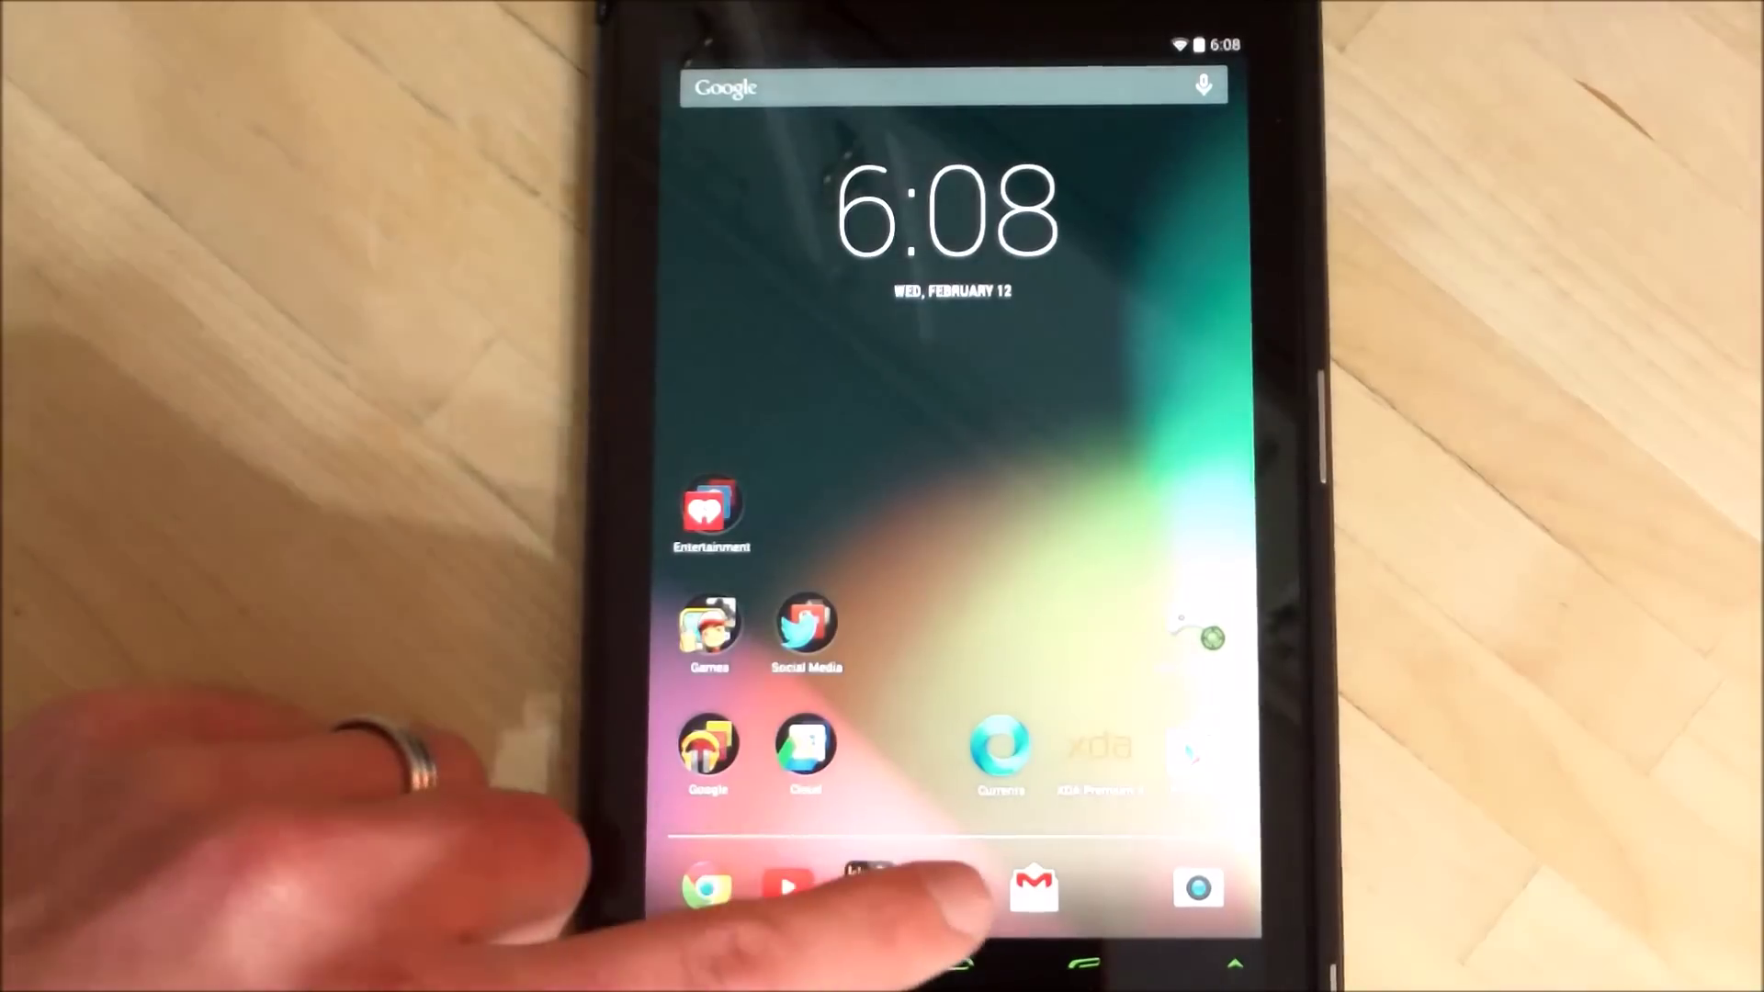
# Step: Check in ES File Explorer that Download holds the b2g_flo 1.3 zip, then go home
pyautogui.click(950, 885)
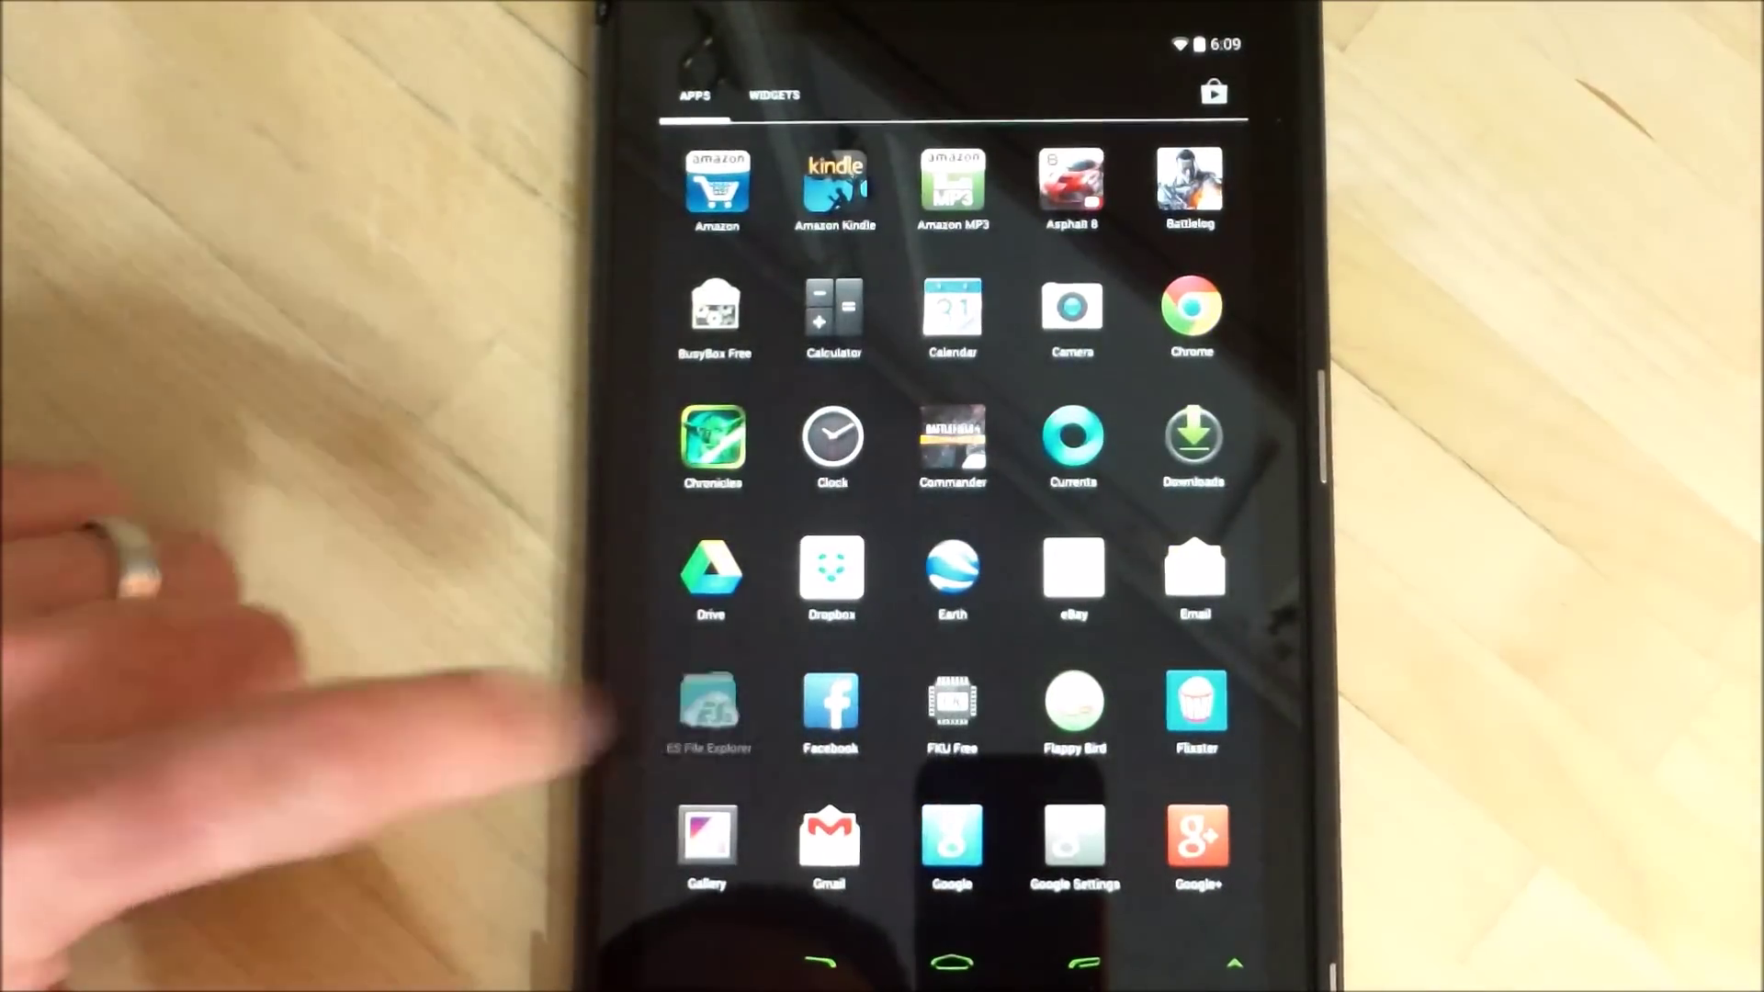
pyautogui.click(708, 703)
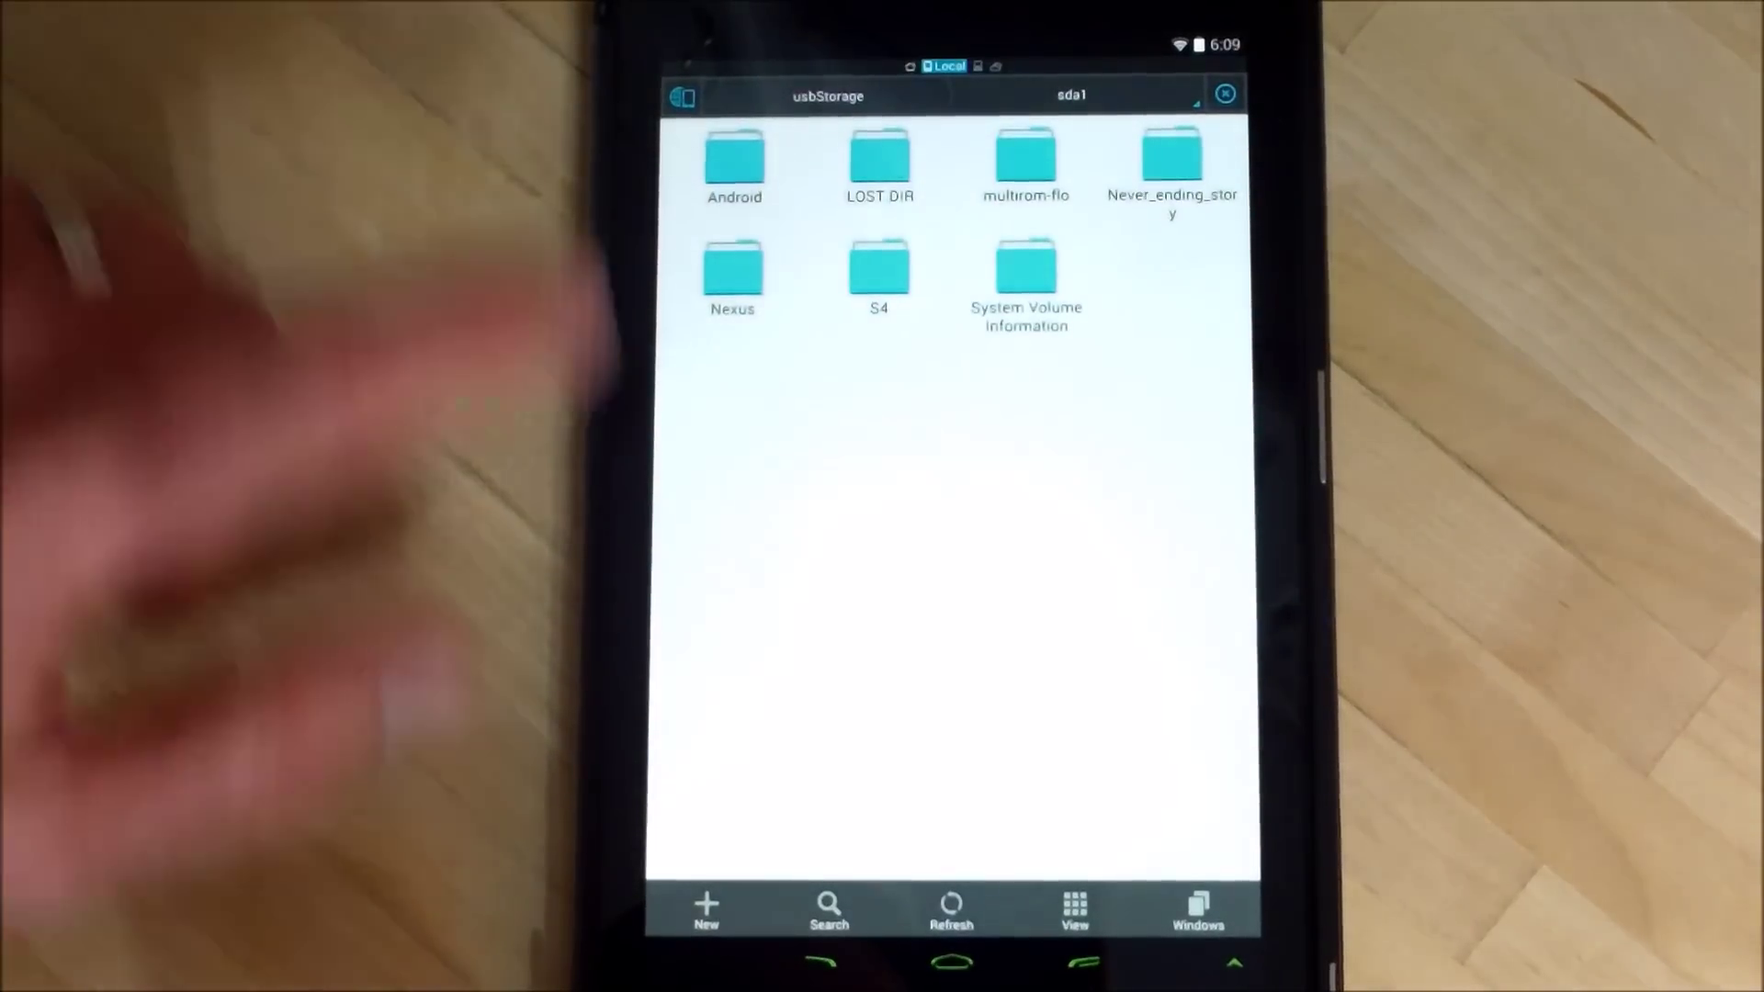
pyautogui.click(820, 965)
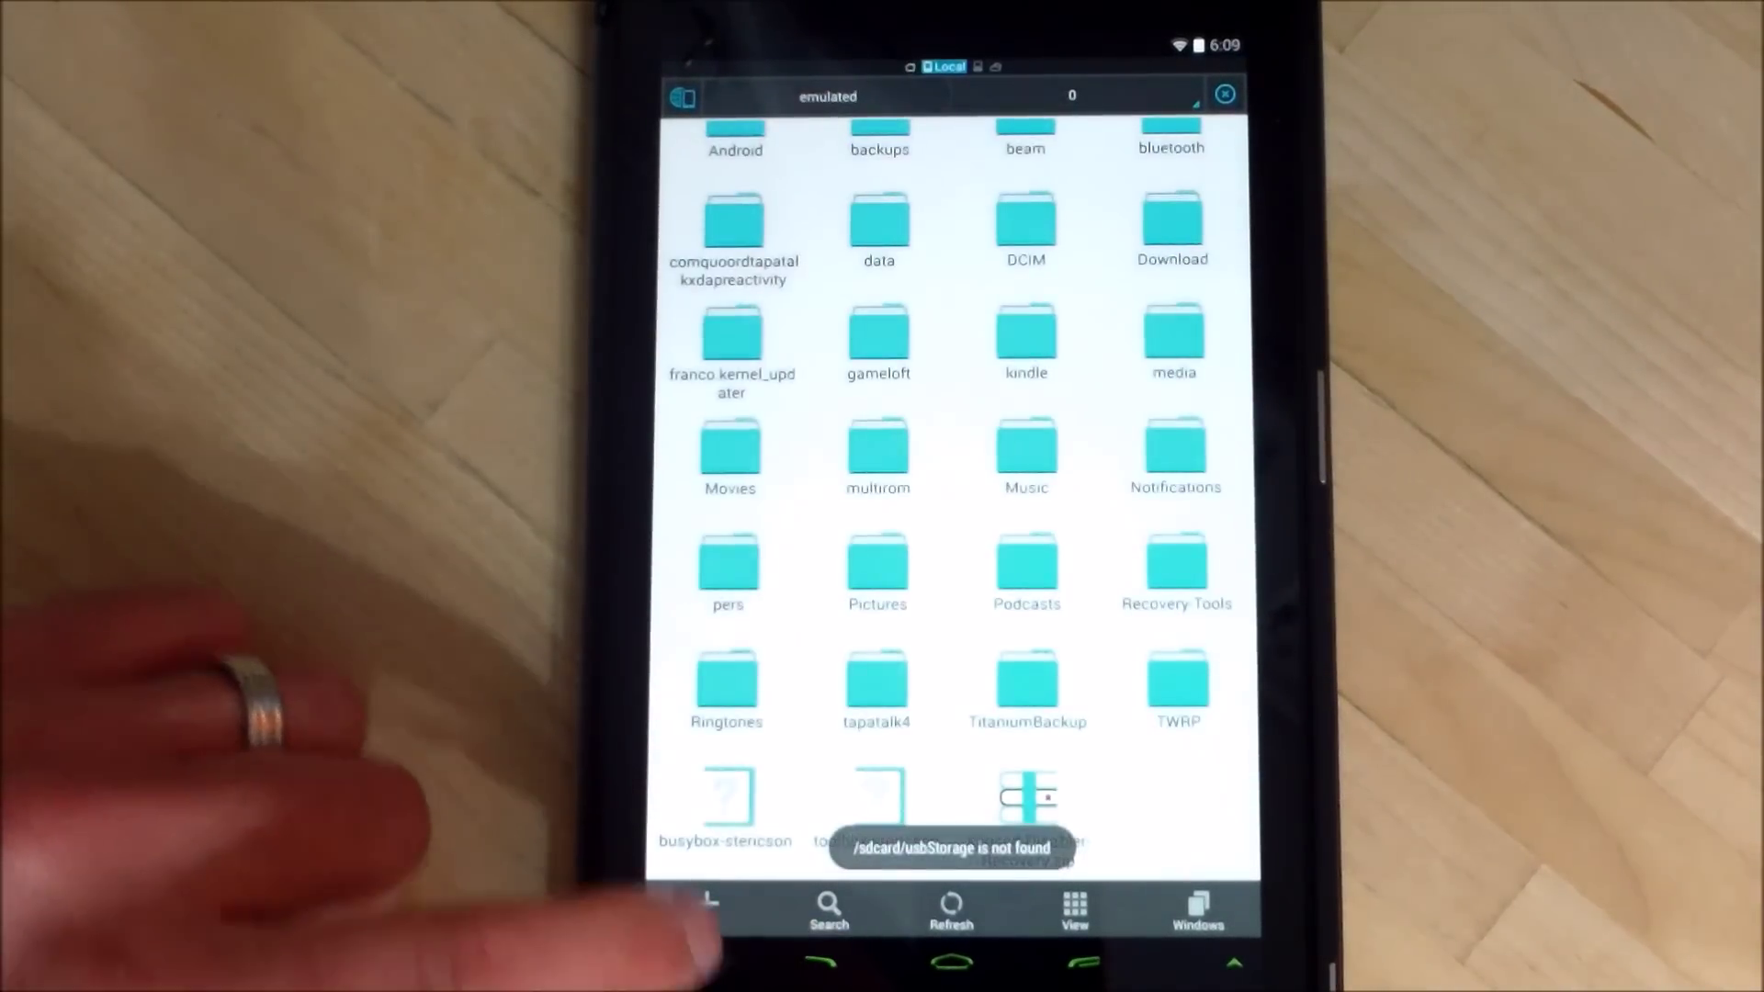
pyautogui.scroll(2, 748, 472)
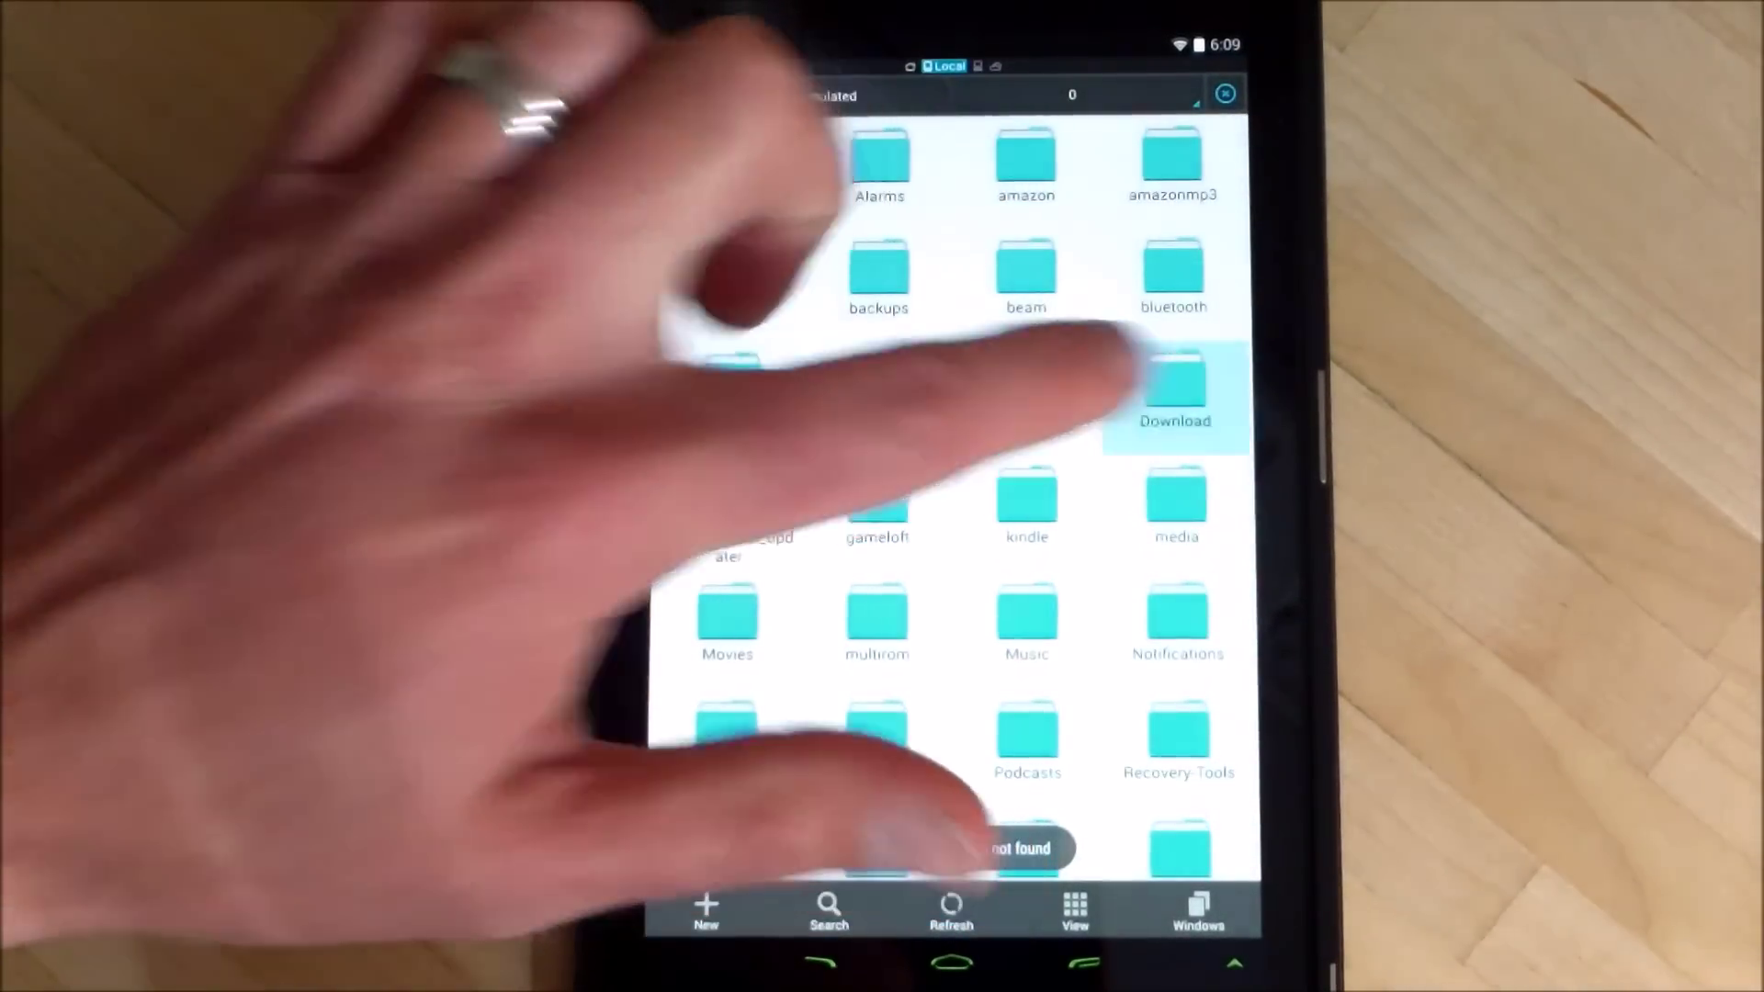
pyautogui.click(1144, 393)
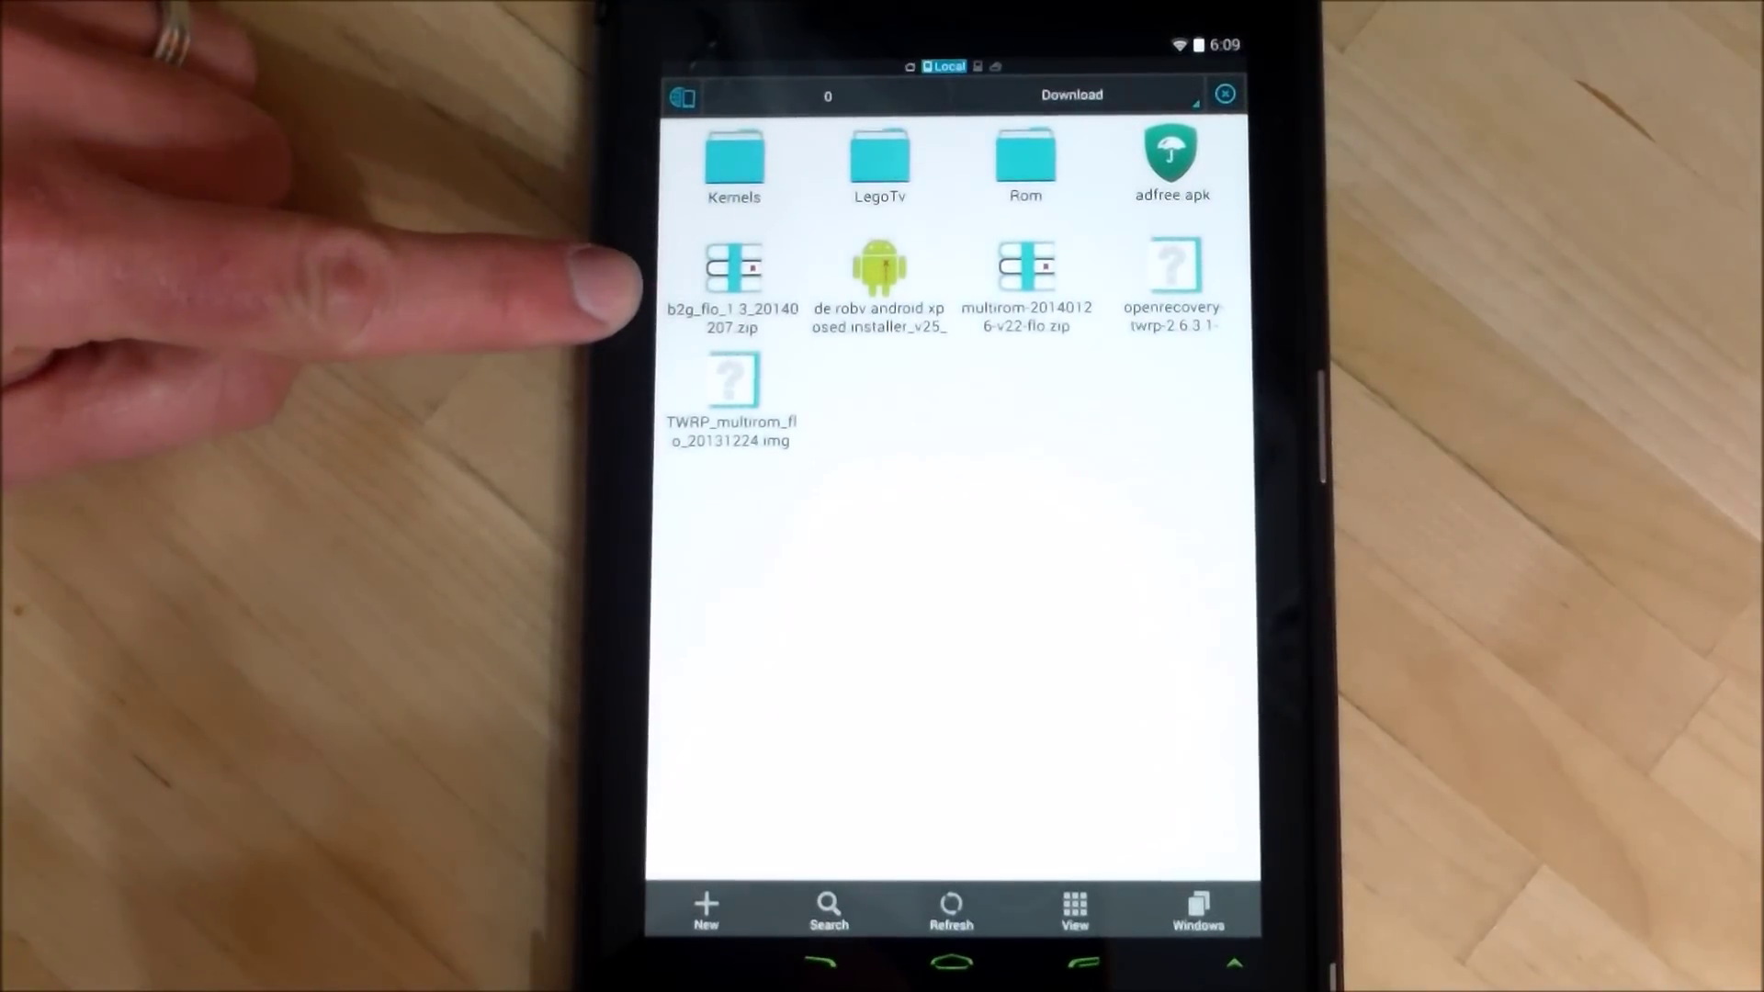
pyautogui.click(951, 961)
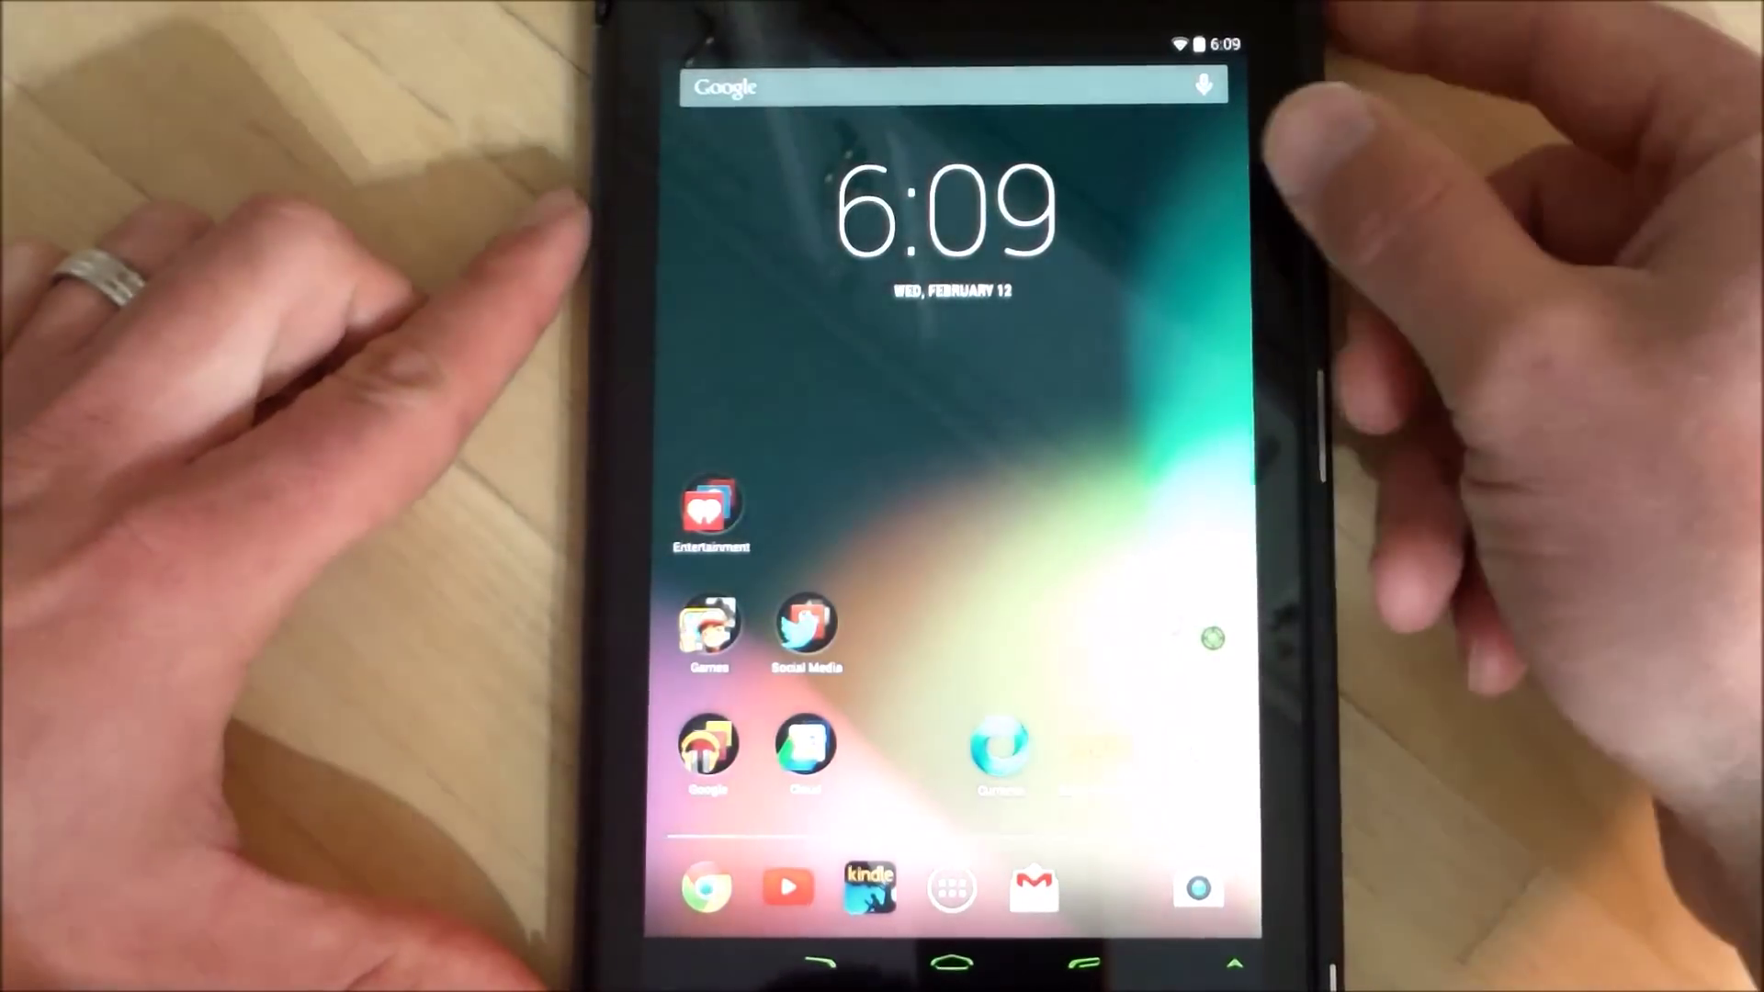
# Step: Reboot the tablet into Recovery from the power menu's Reboot option
pyautogui.press('XF86PowerOff')
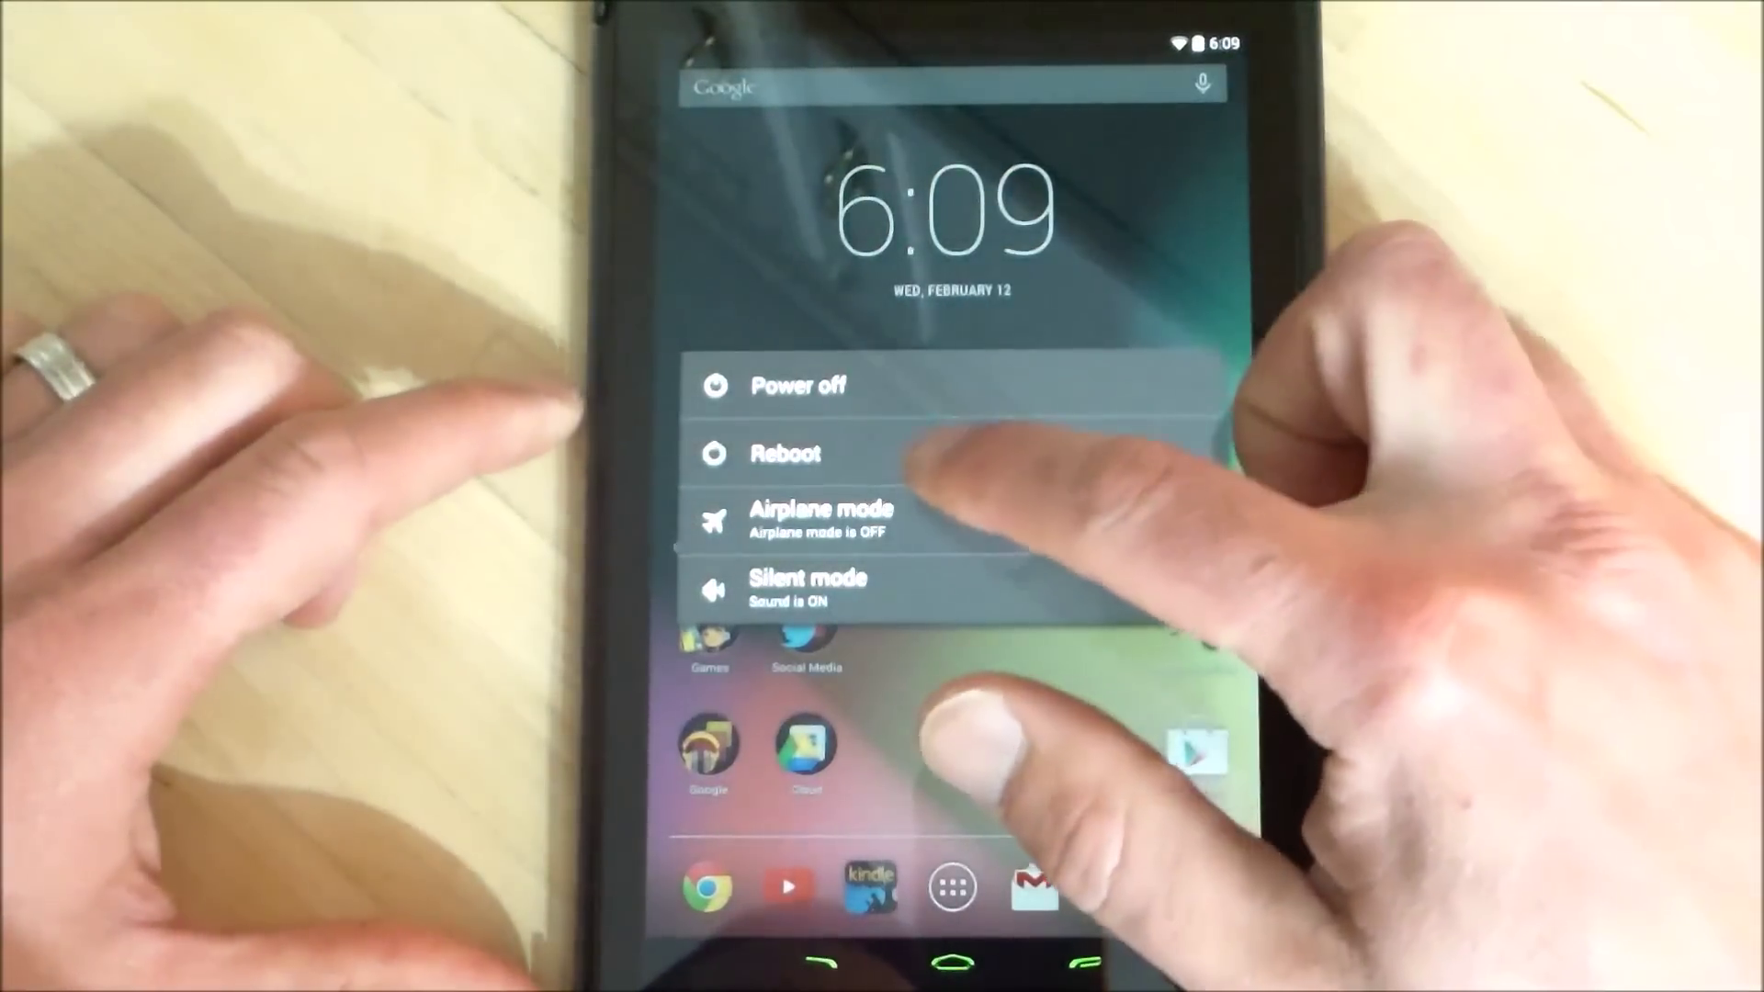
pyautogui.click(1006, 462)
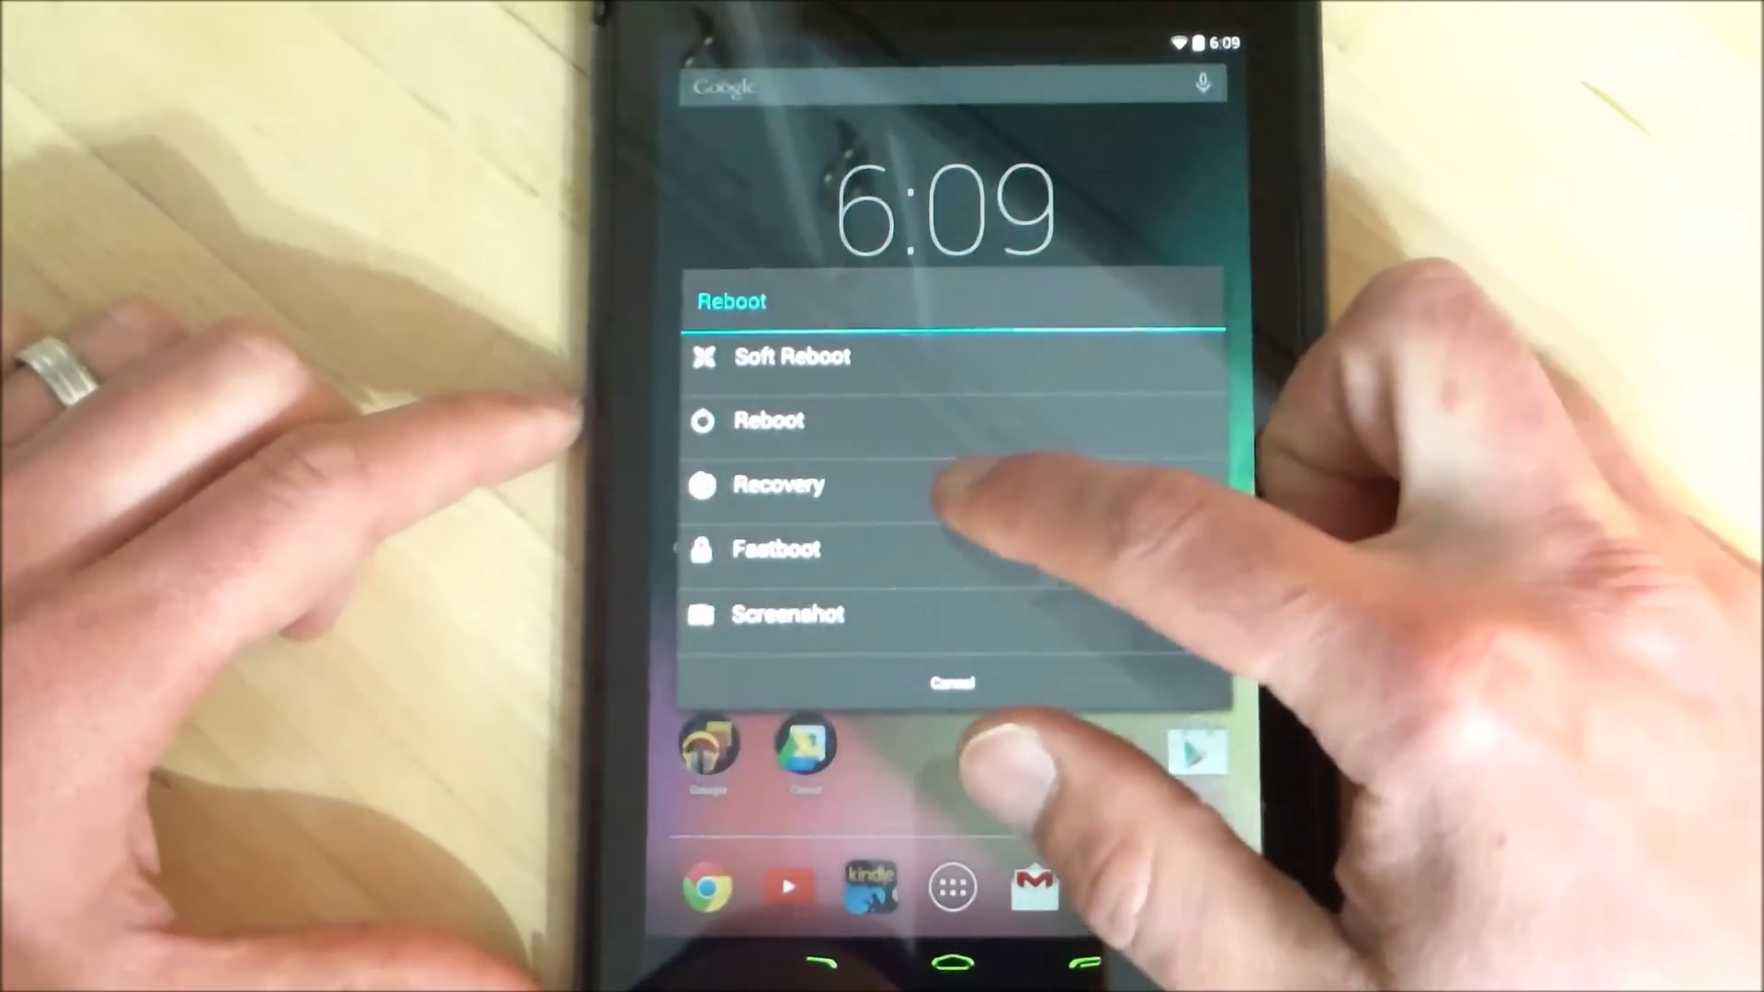
pyautogui.click(1047, 484)
pyautogui.click(1086, 549)
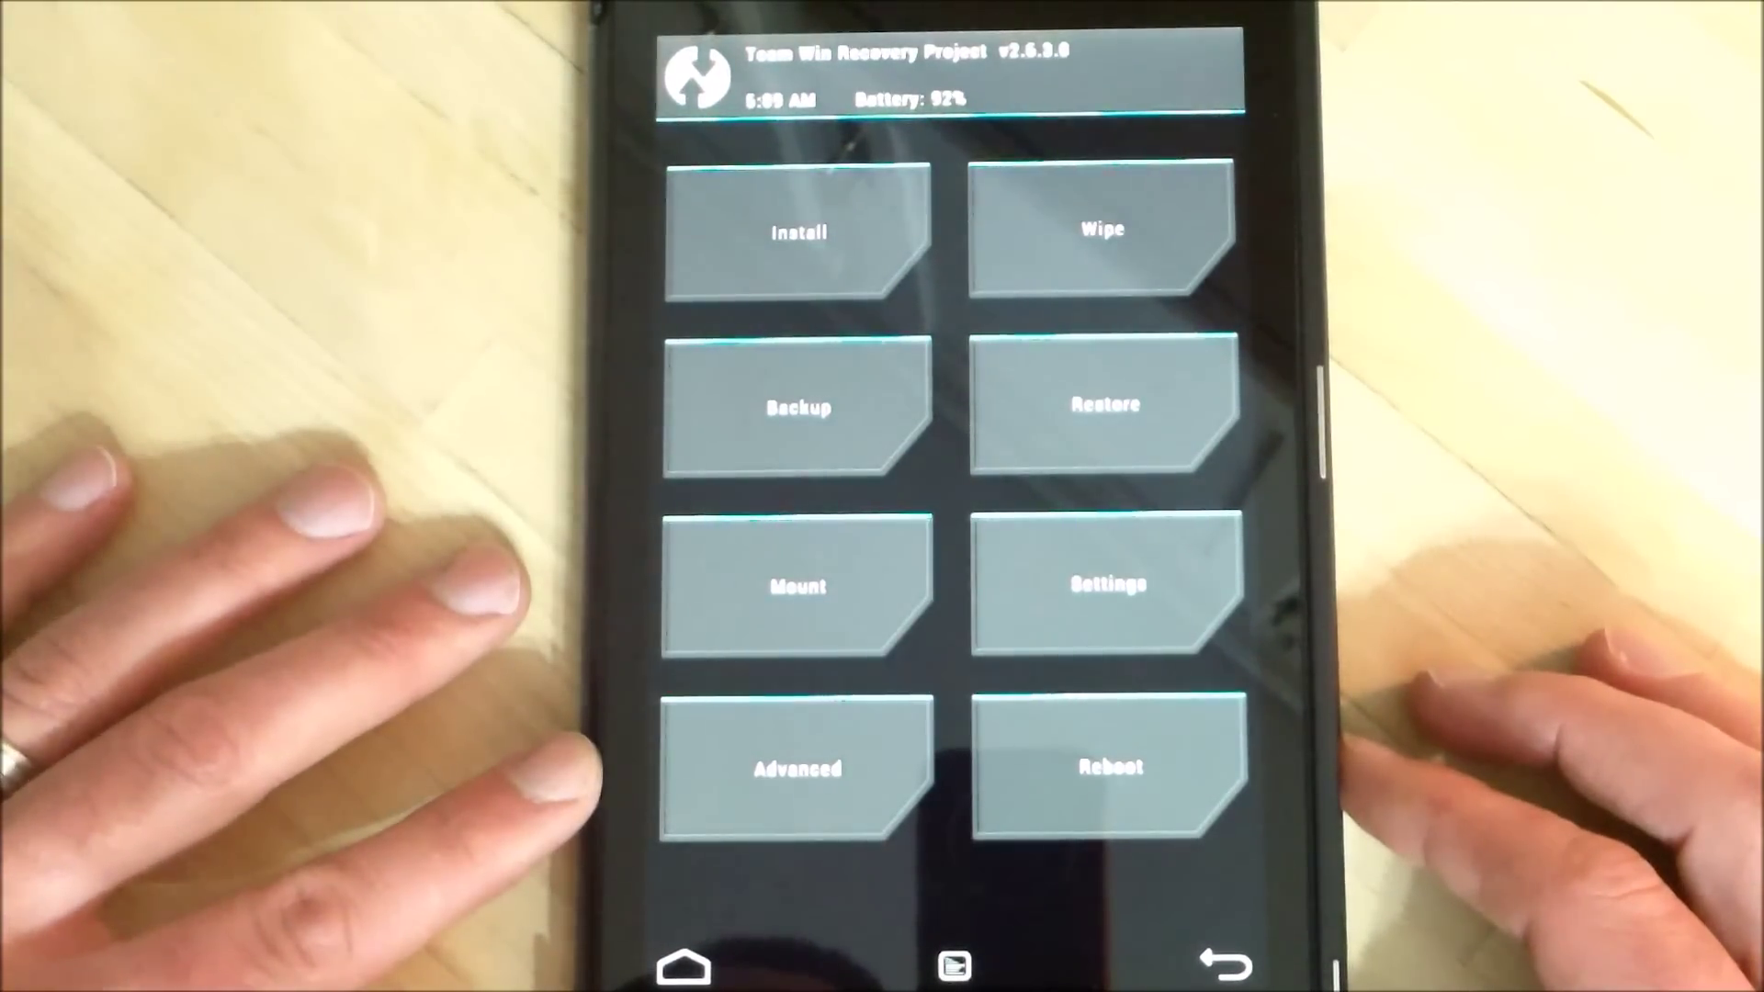
# Step: Start MultiROM's Add ROM flow and choose the kernel sharing option
pyautogui.click(798, 768)
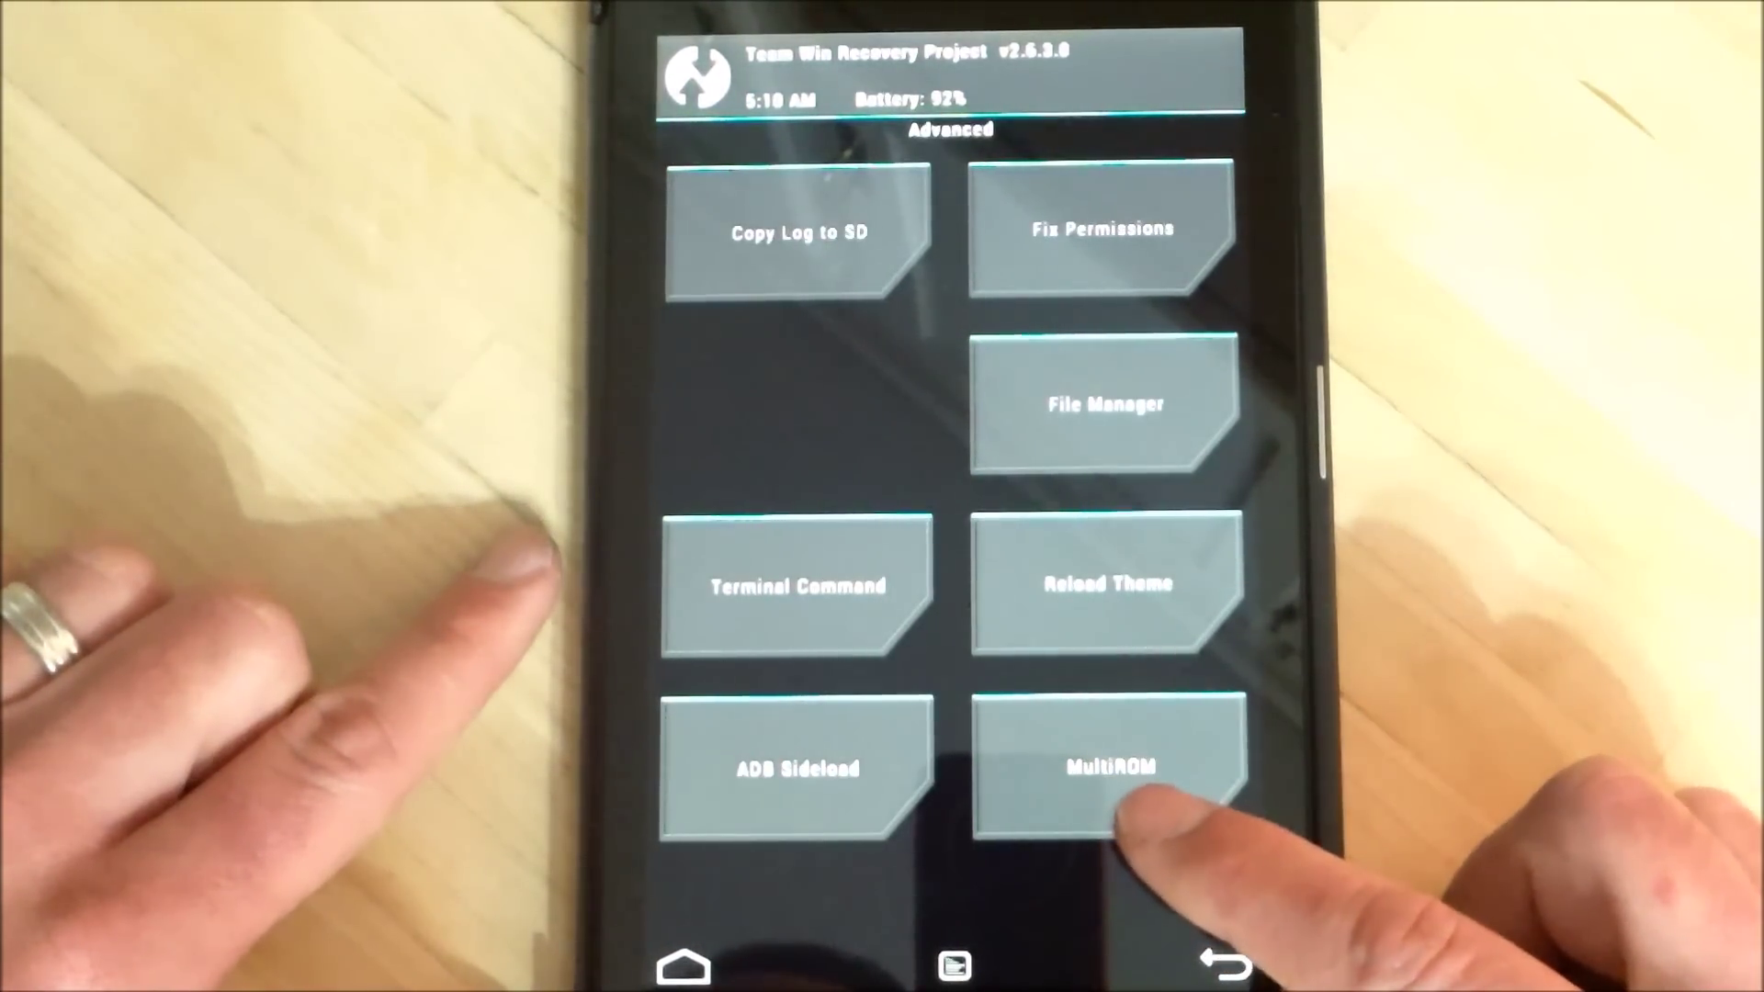
pyautogui.click(1124, 805)
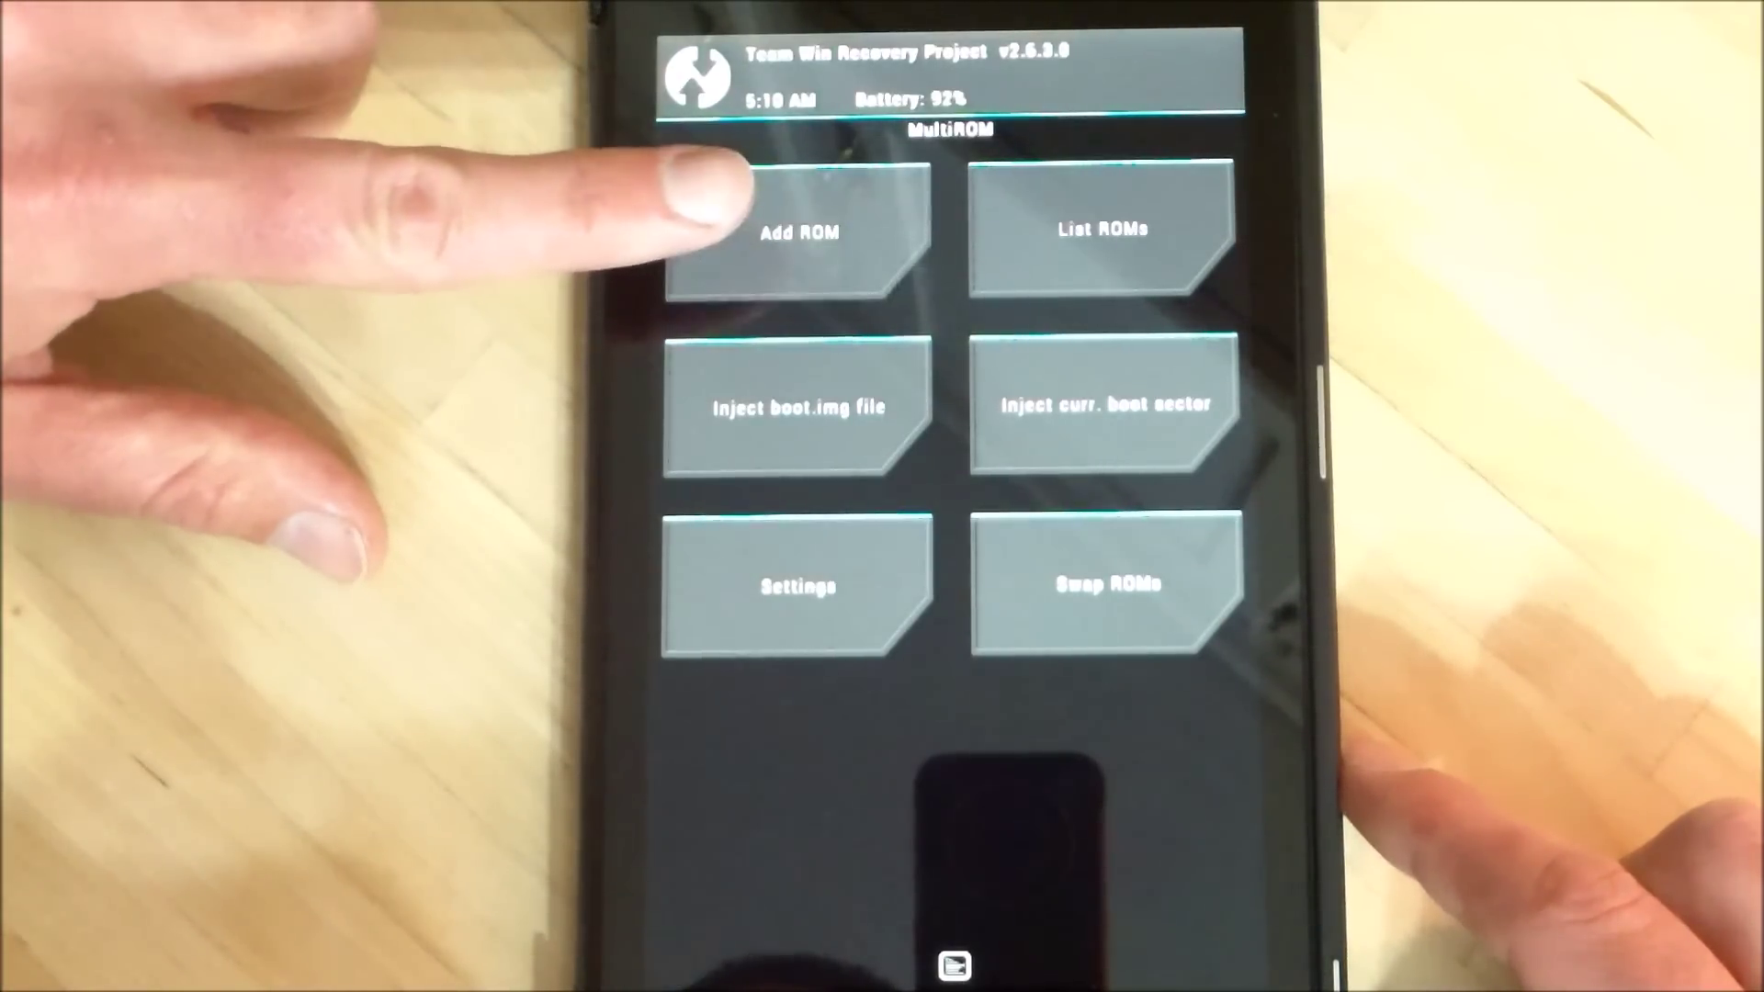
pyautogui.click(799, 232)
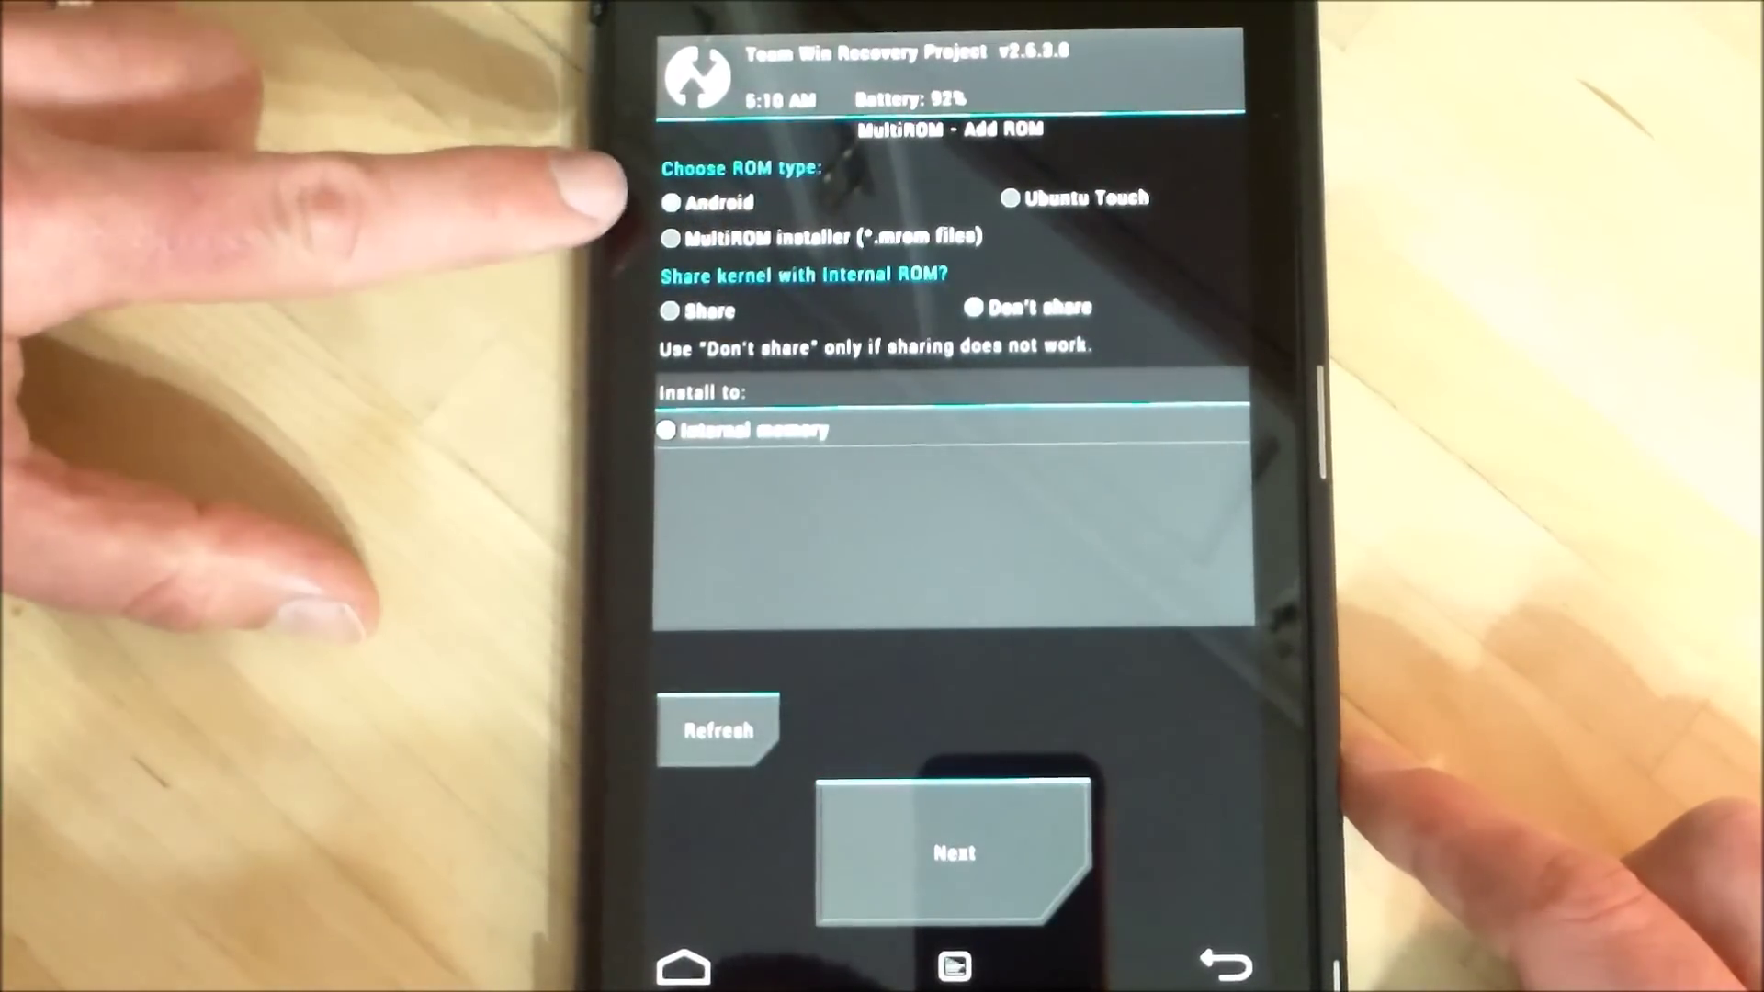
pyautogui.click(975, 307)
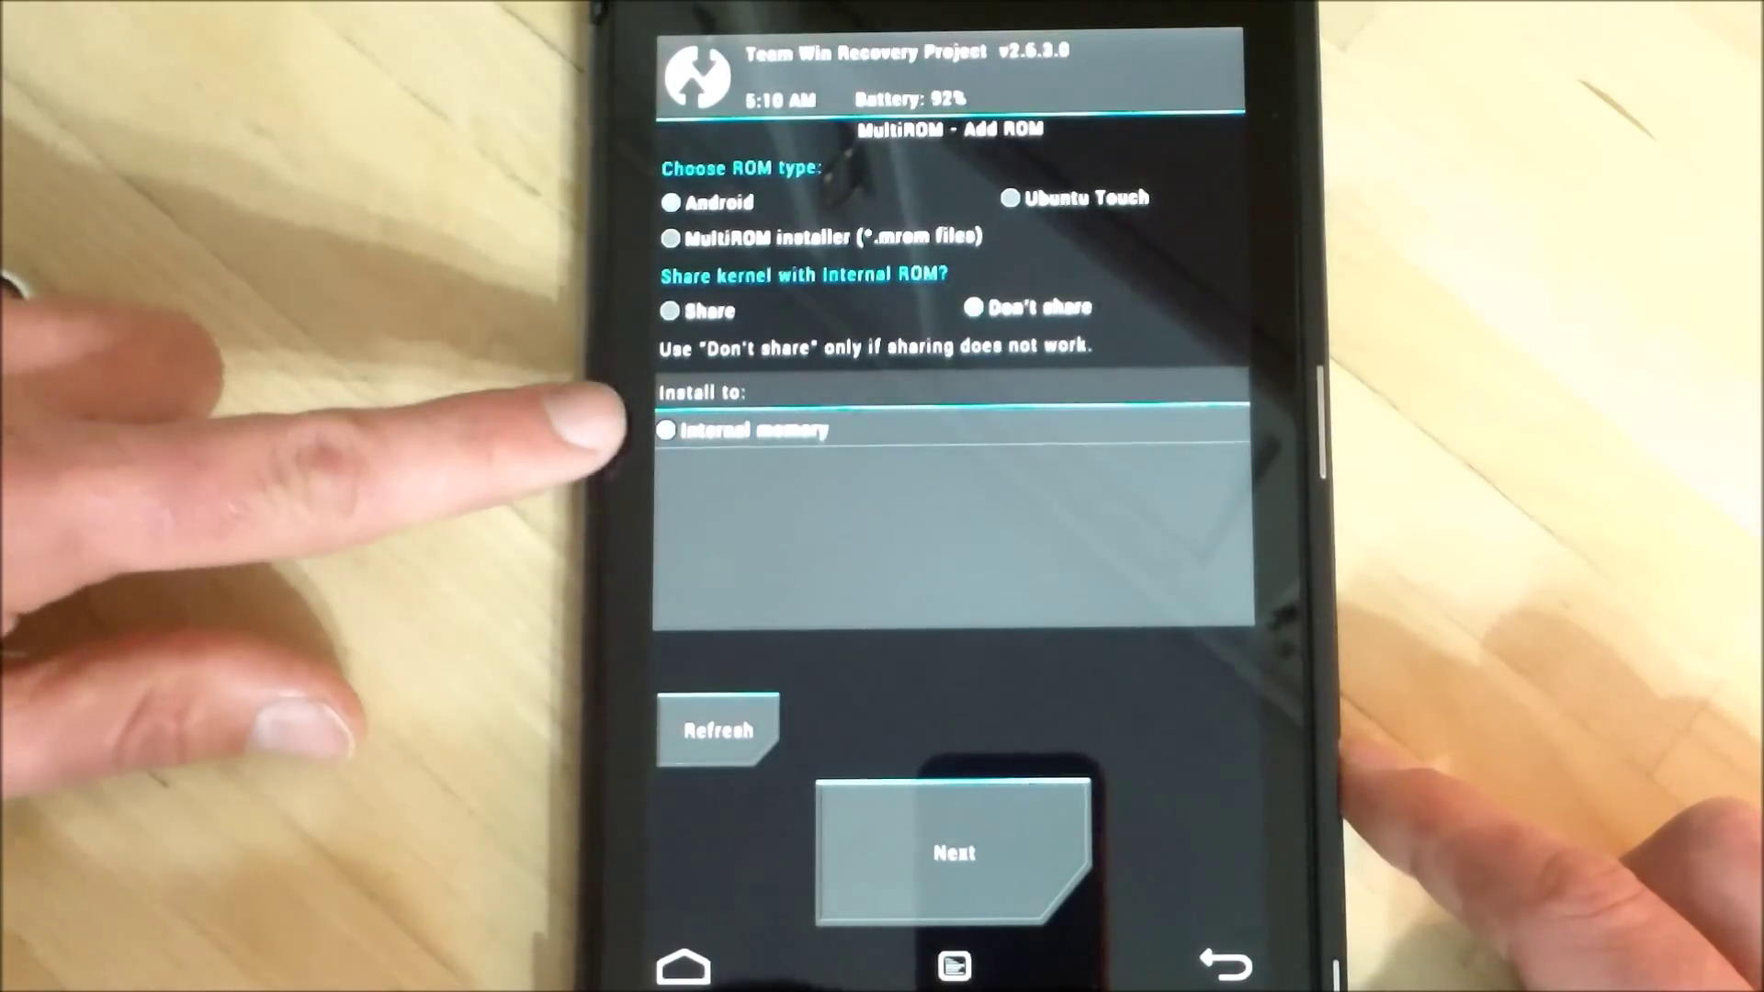
# Step: Choose the ZIP file source and select b2g_flo_1.3_20140207.zip
pyautogui.click(953, 852)
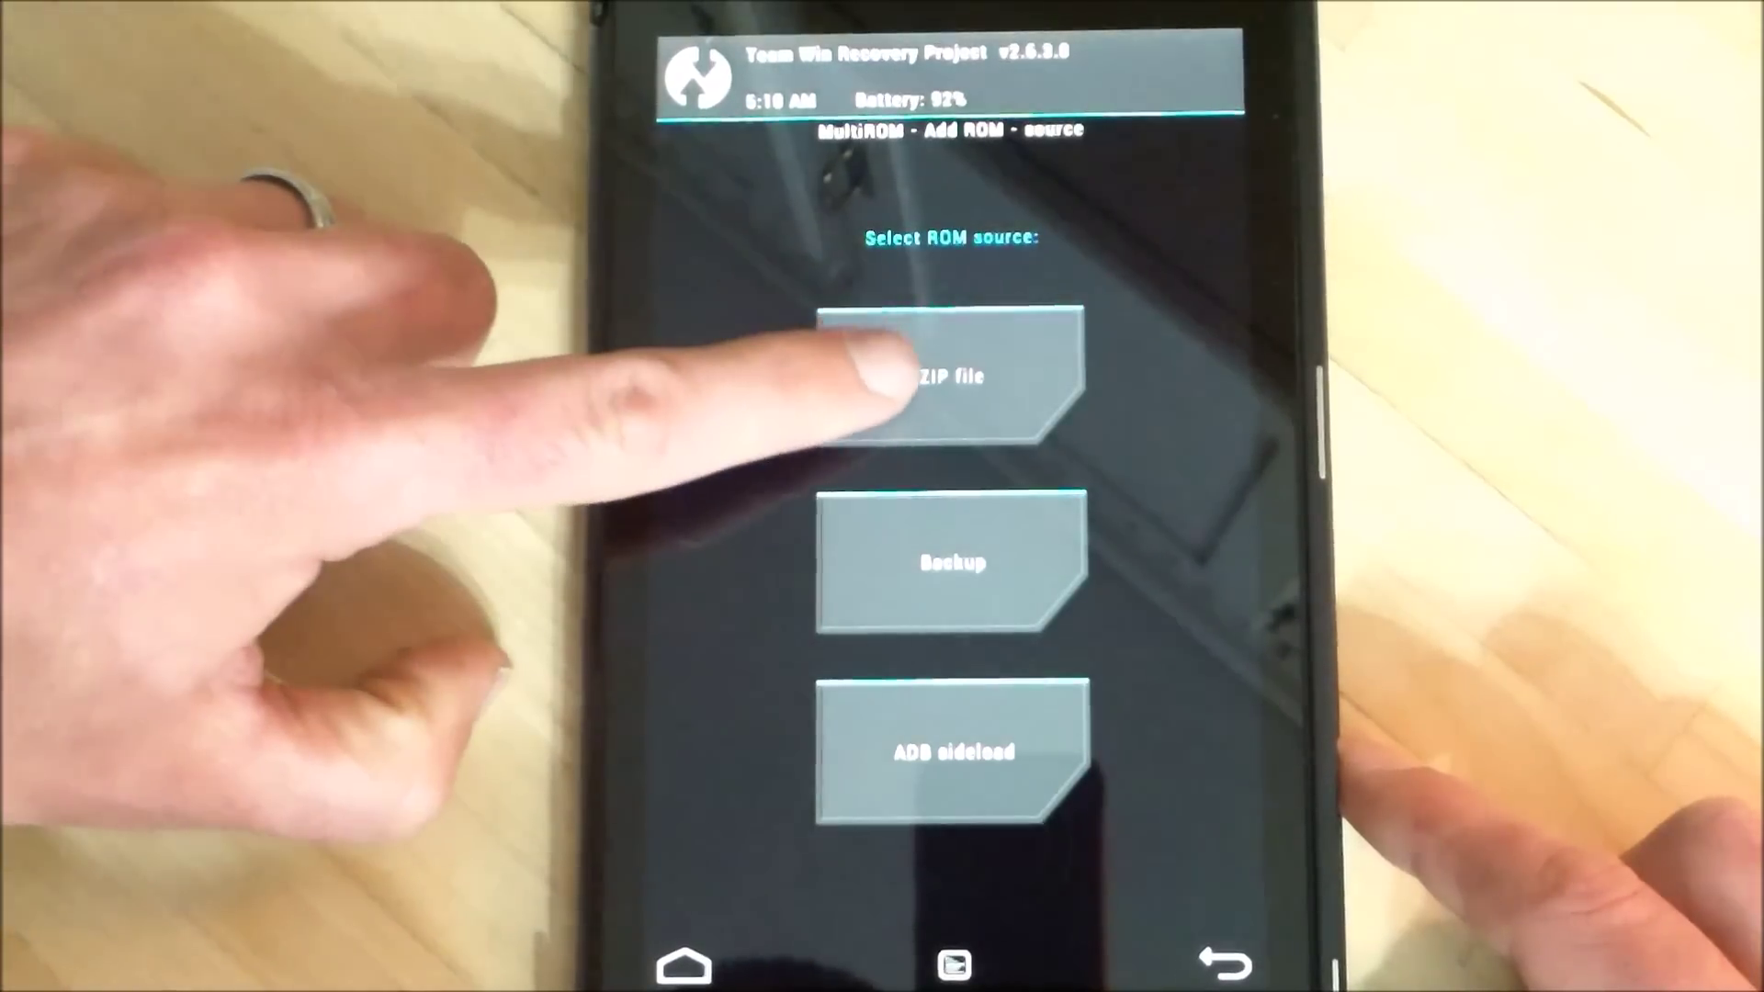
pyautogui.click(874, 364)
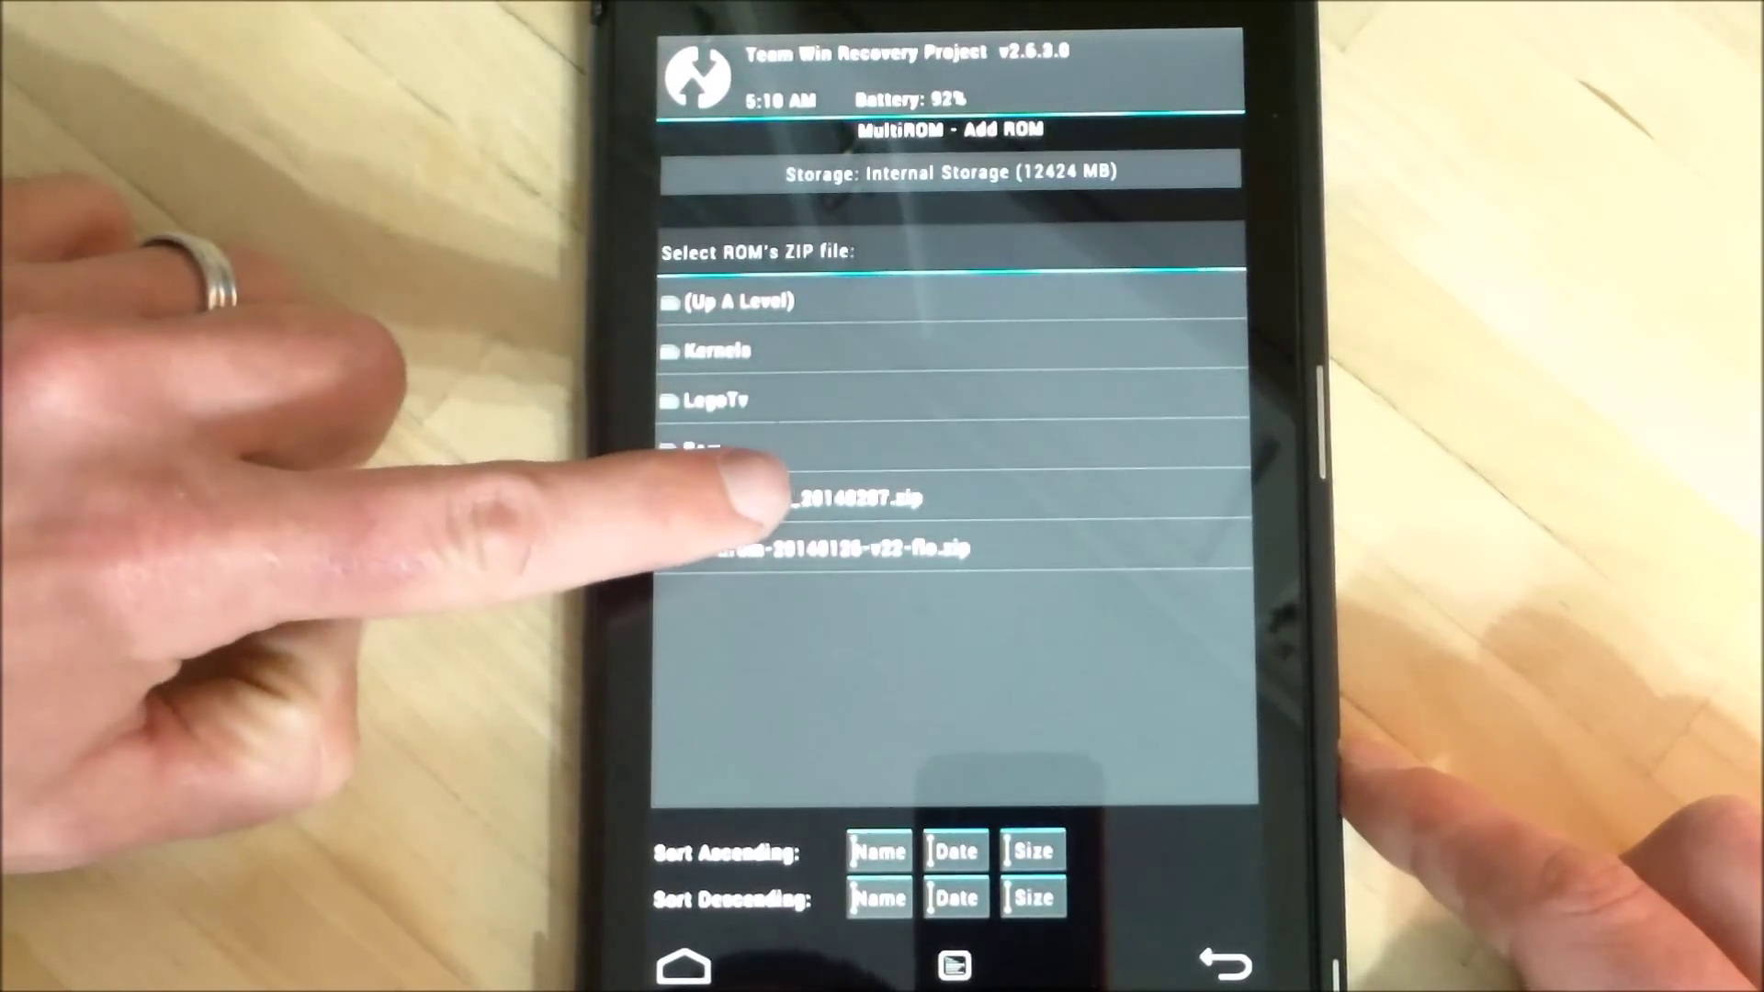
pyautogui.click(854, 498)
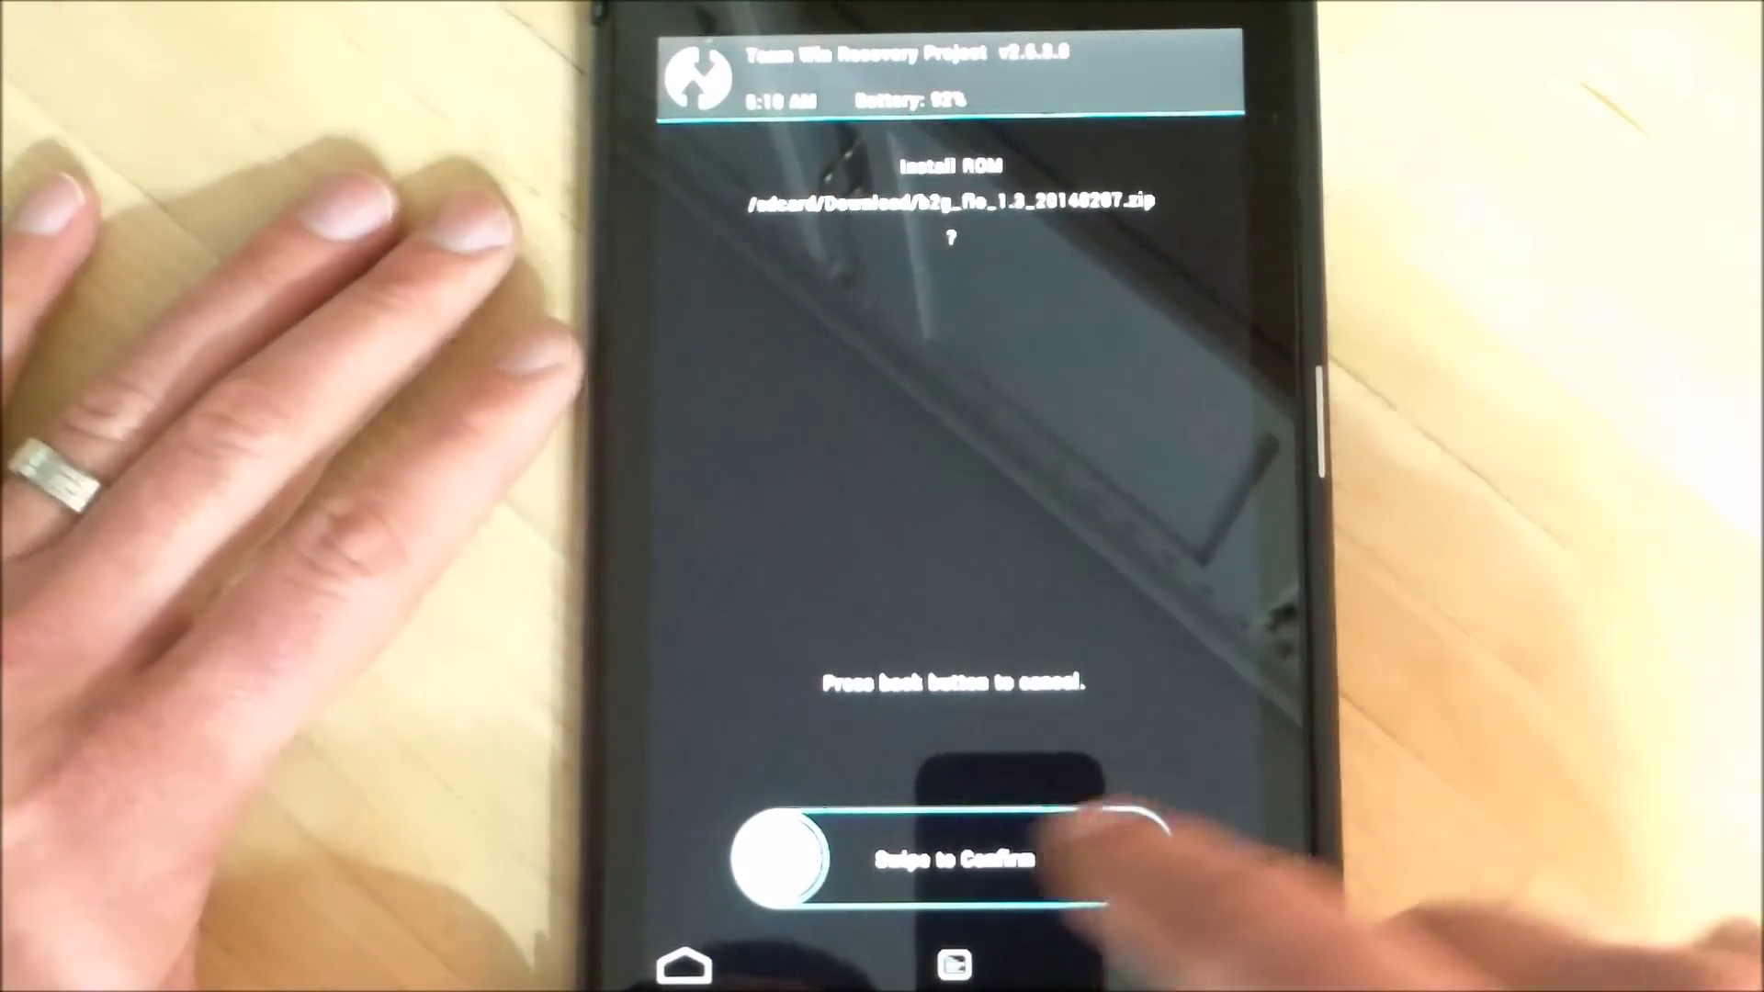
# Step: Swipe to confirm installing b2g_flo_1.3_20140207.zip as a secondary ROM
pyautogui.moveTo(778, 848); pyautogui.dragTo(1144, 854)
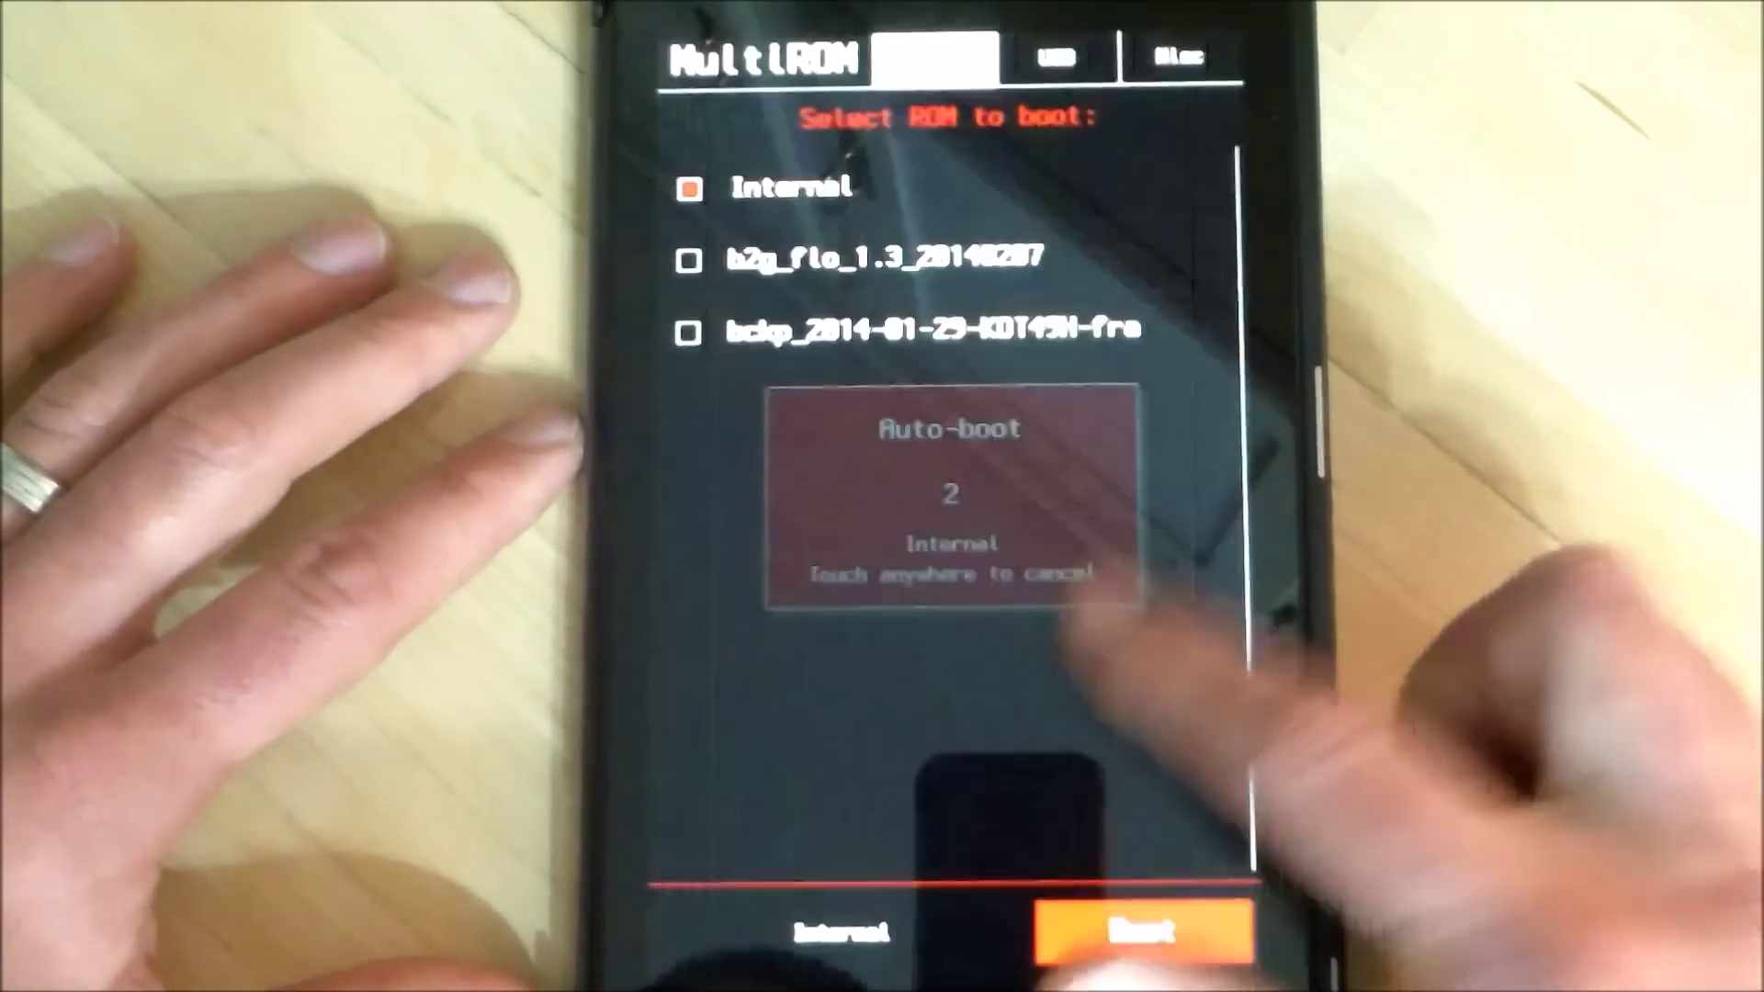
# Step: Cancel the auto-boot countdown and select b2g_flo_1.3_20140207 to boot
pyautogui.click(1102, 648)
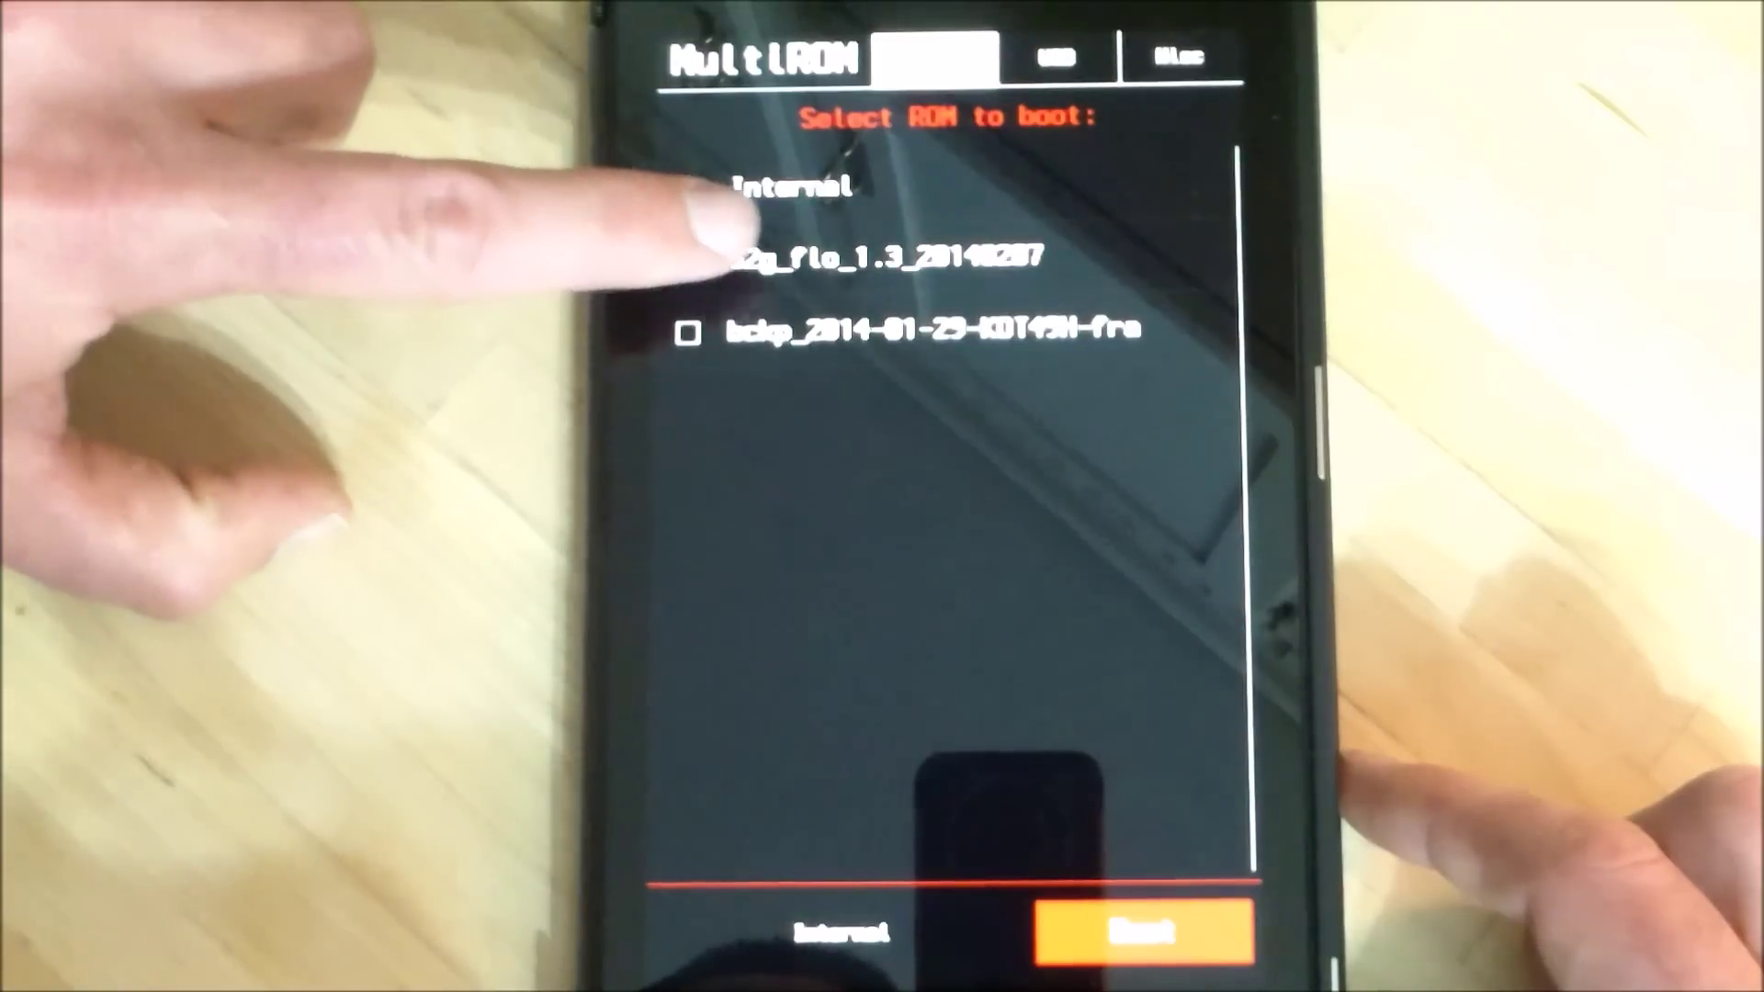
pyautogui.click(773, 258)
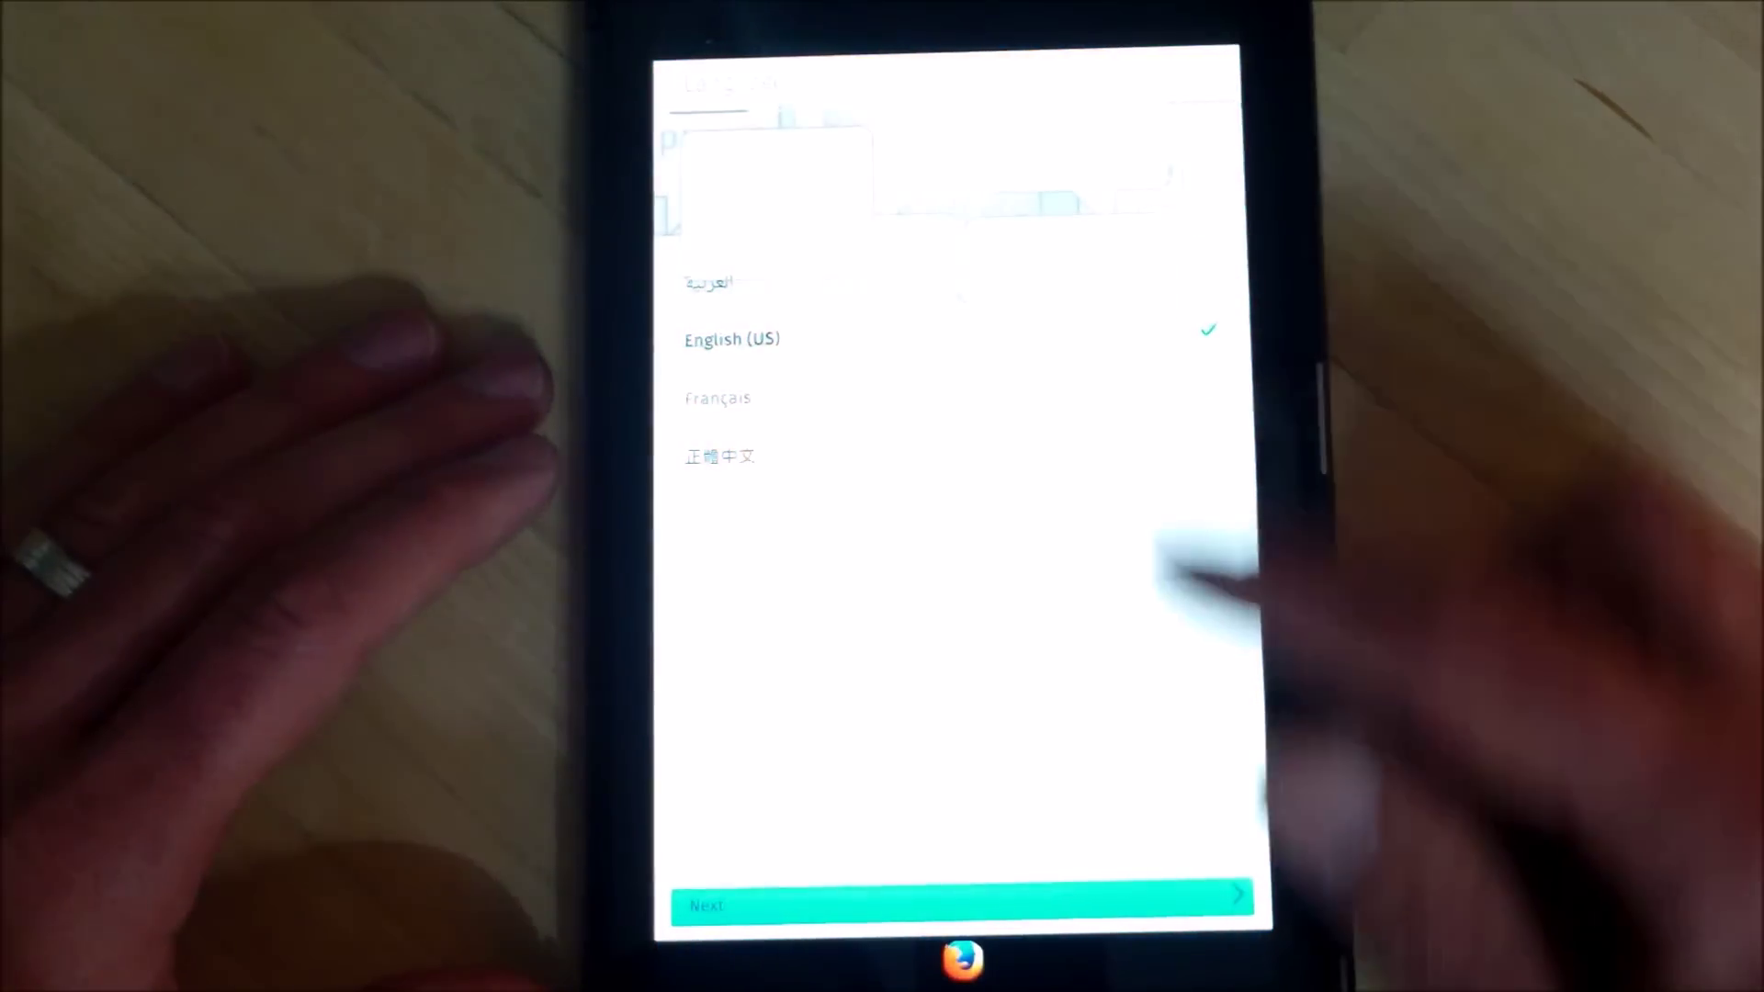
# Step: Accept language, Wi-Fi and date, skip contacts import, email and the phone tour
pyautogui.click(1213, 903)
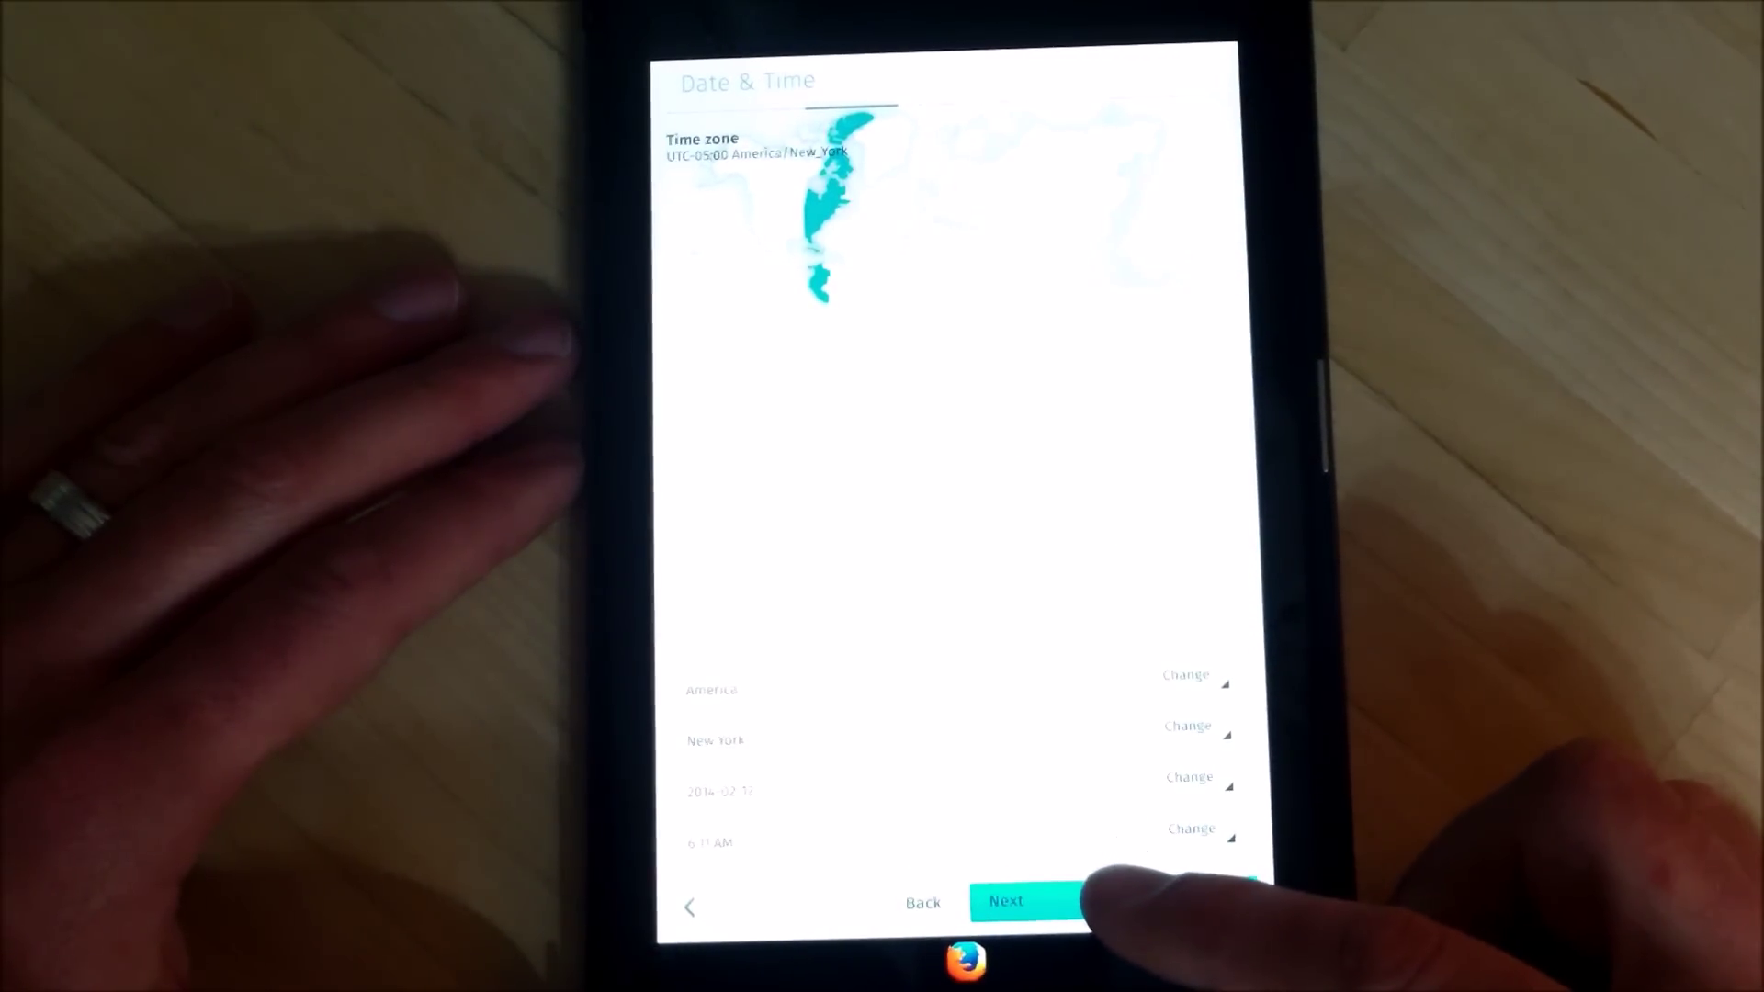
pyautogui.click(1103, 899)
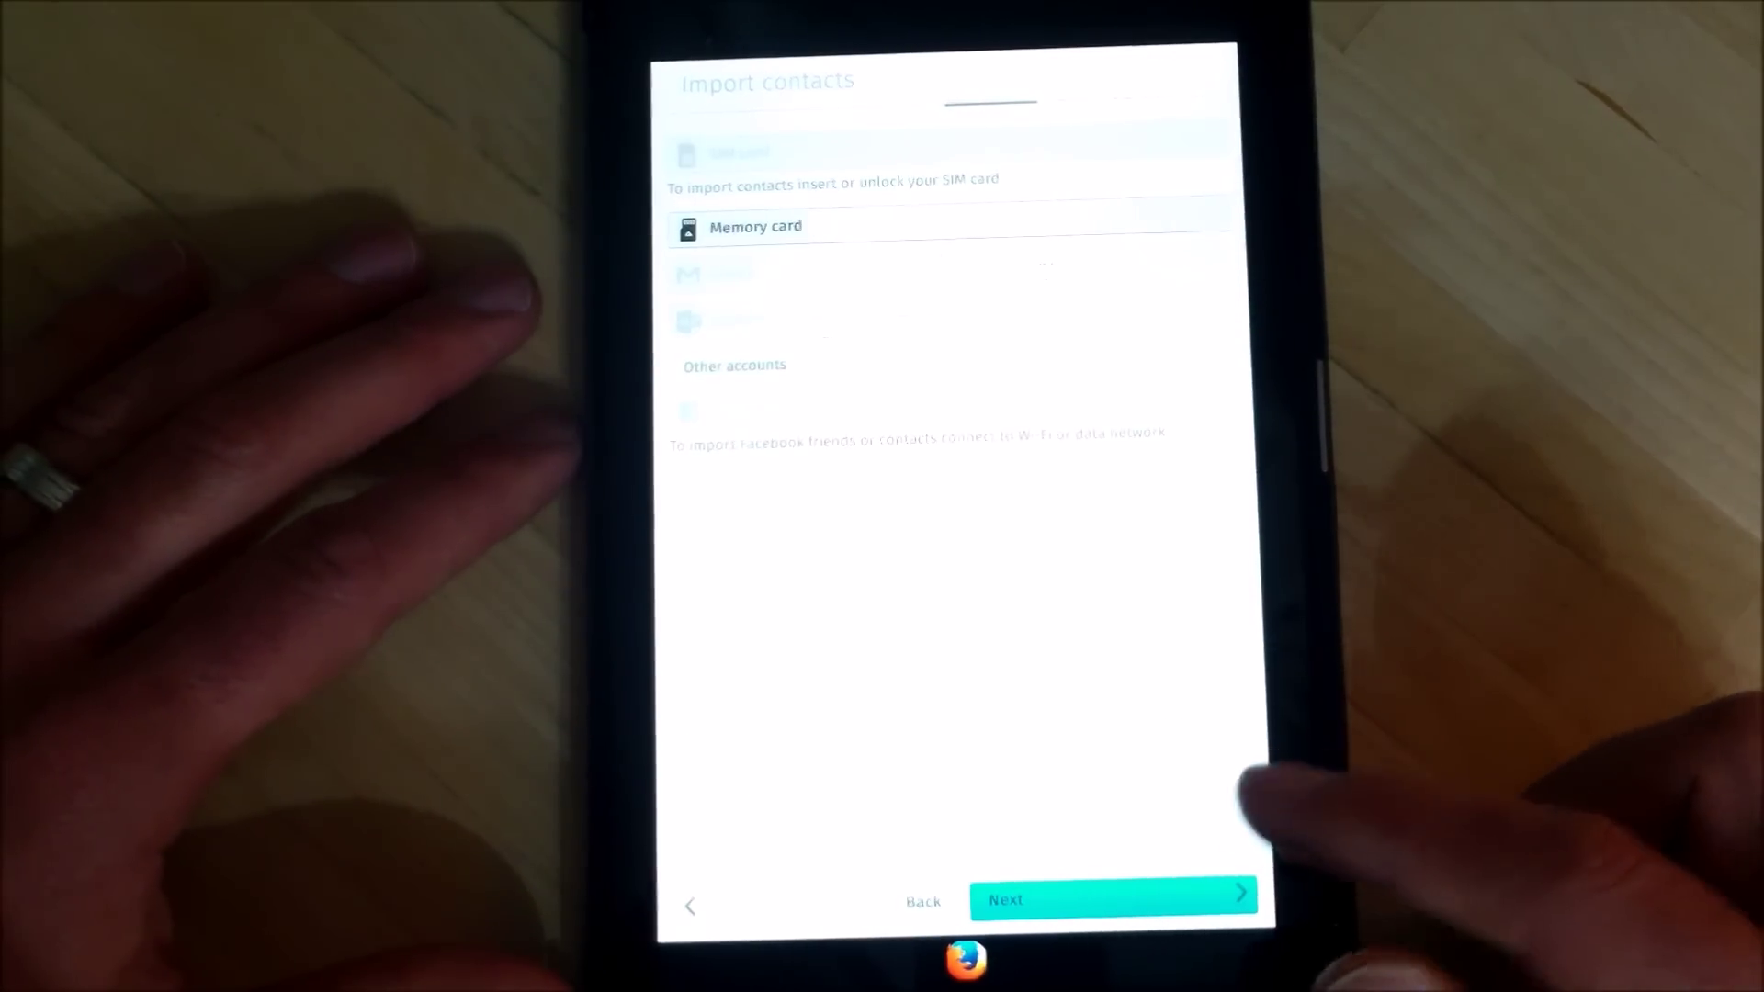
pyautogui.click(1178, 898)
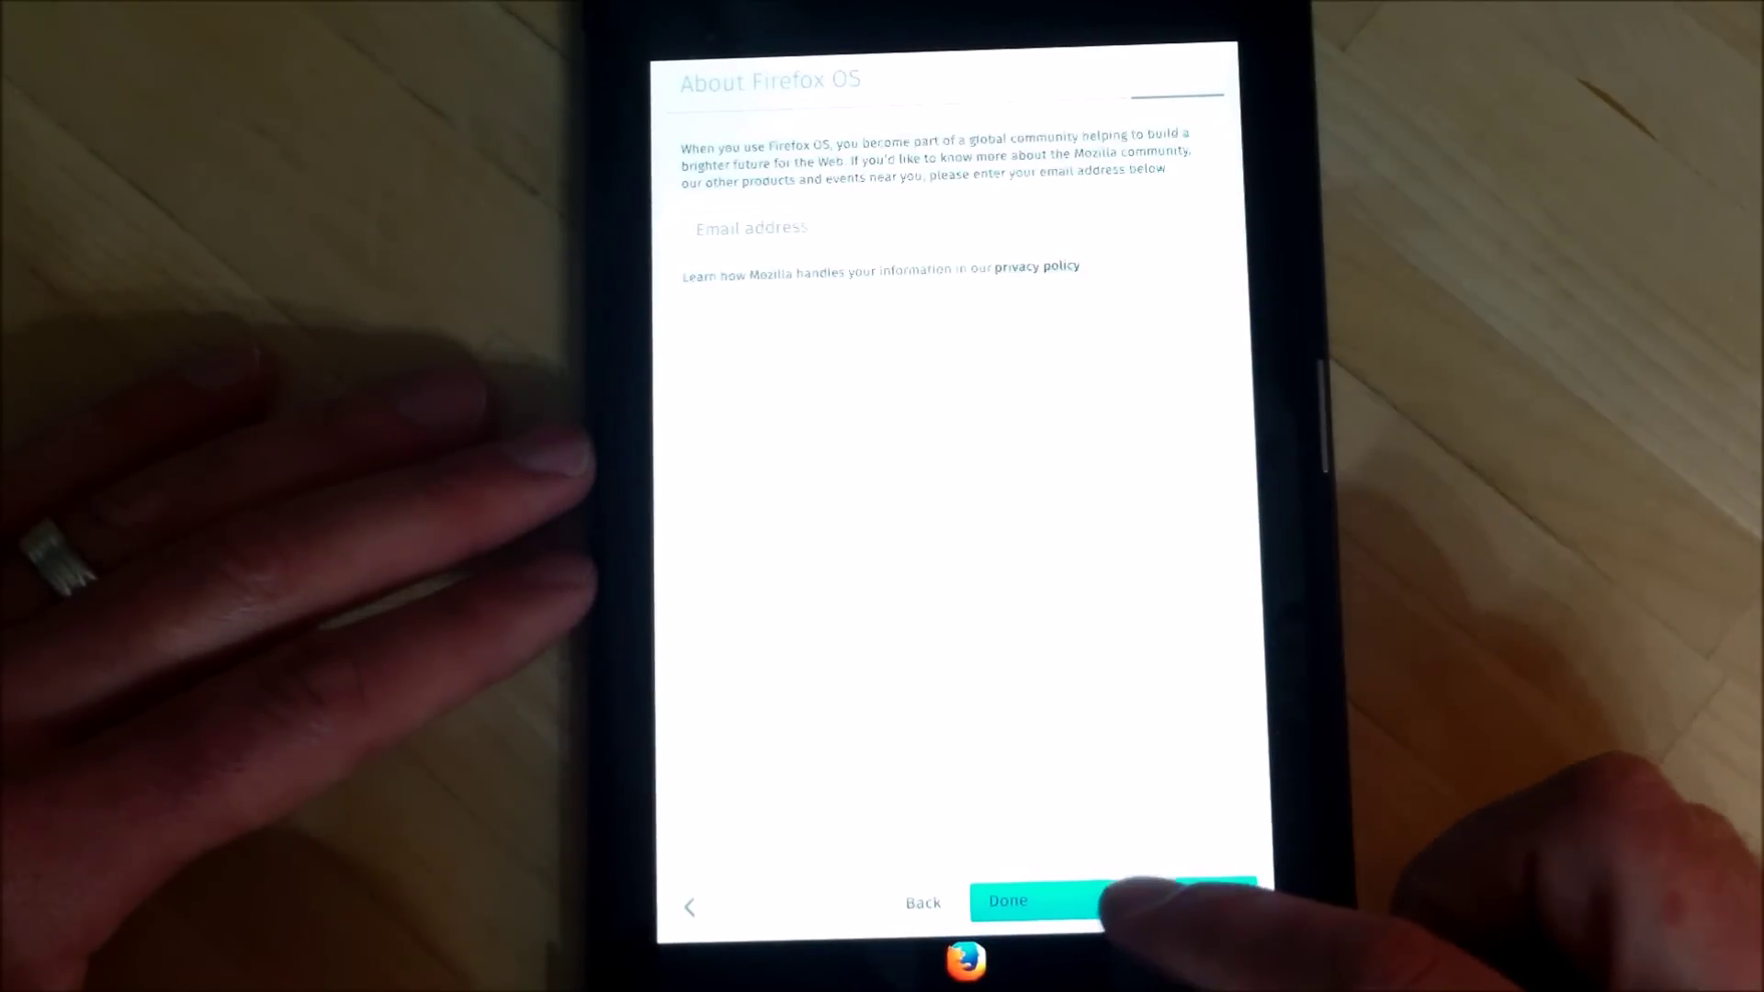
pyautogui.click(1130, 899)
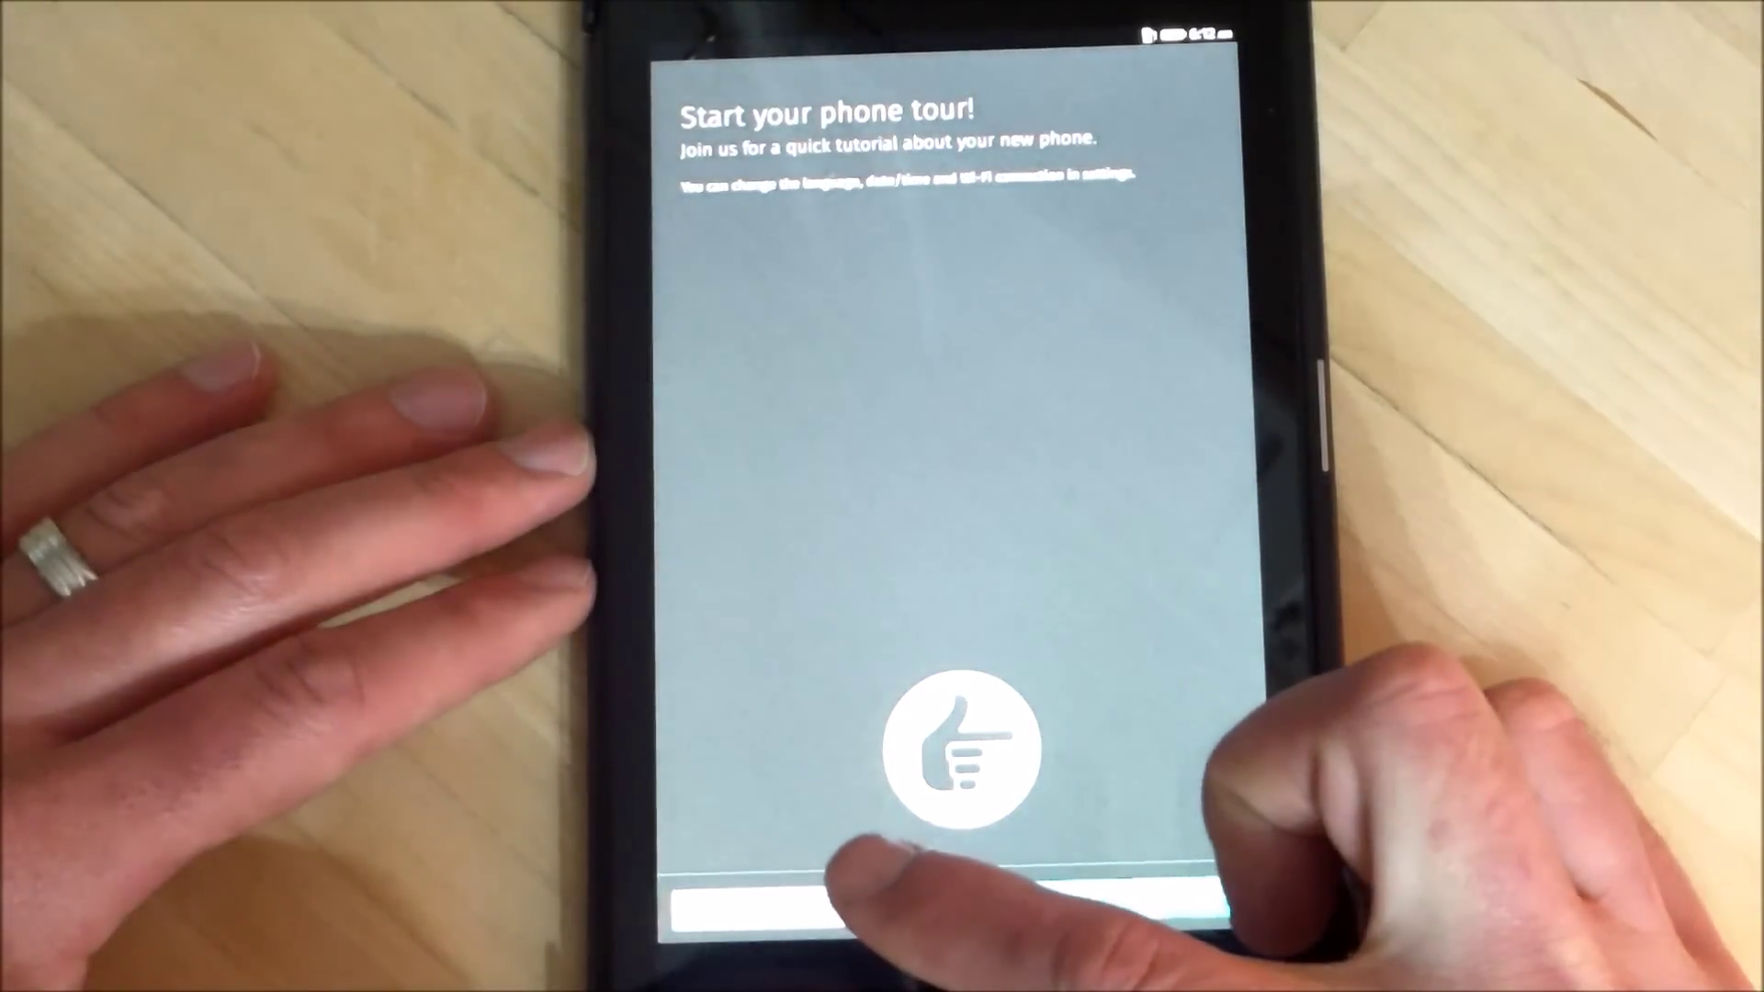
pyautogui.click(841, 902)
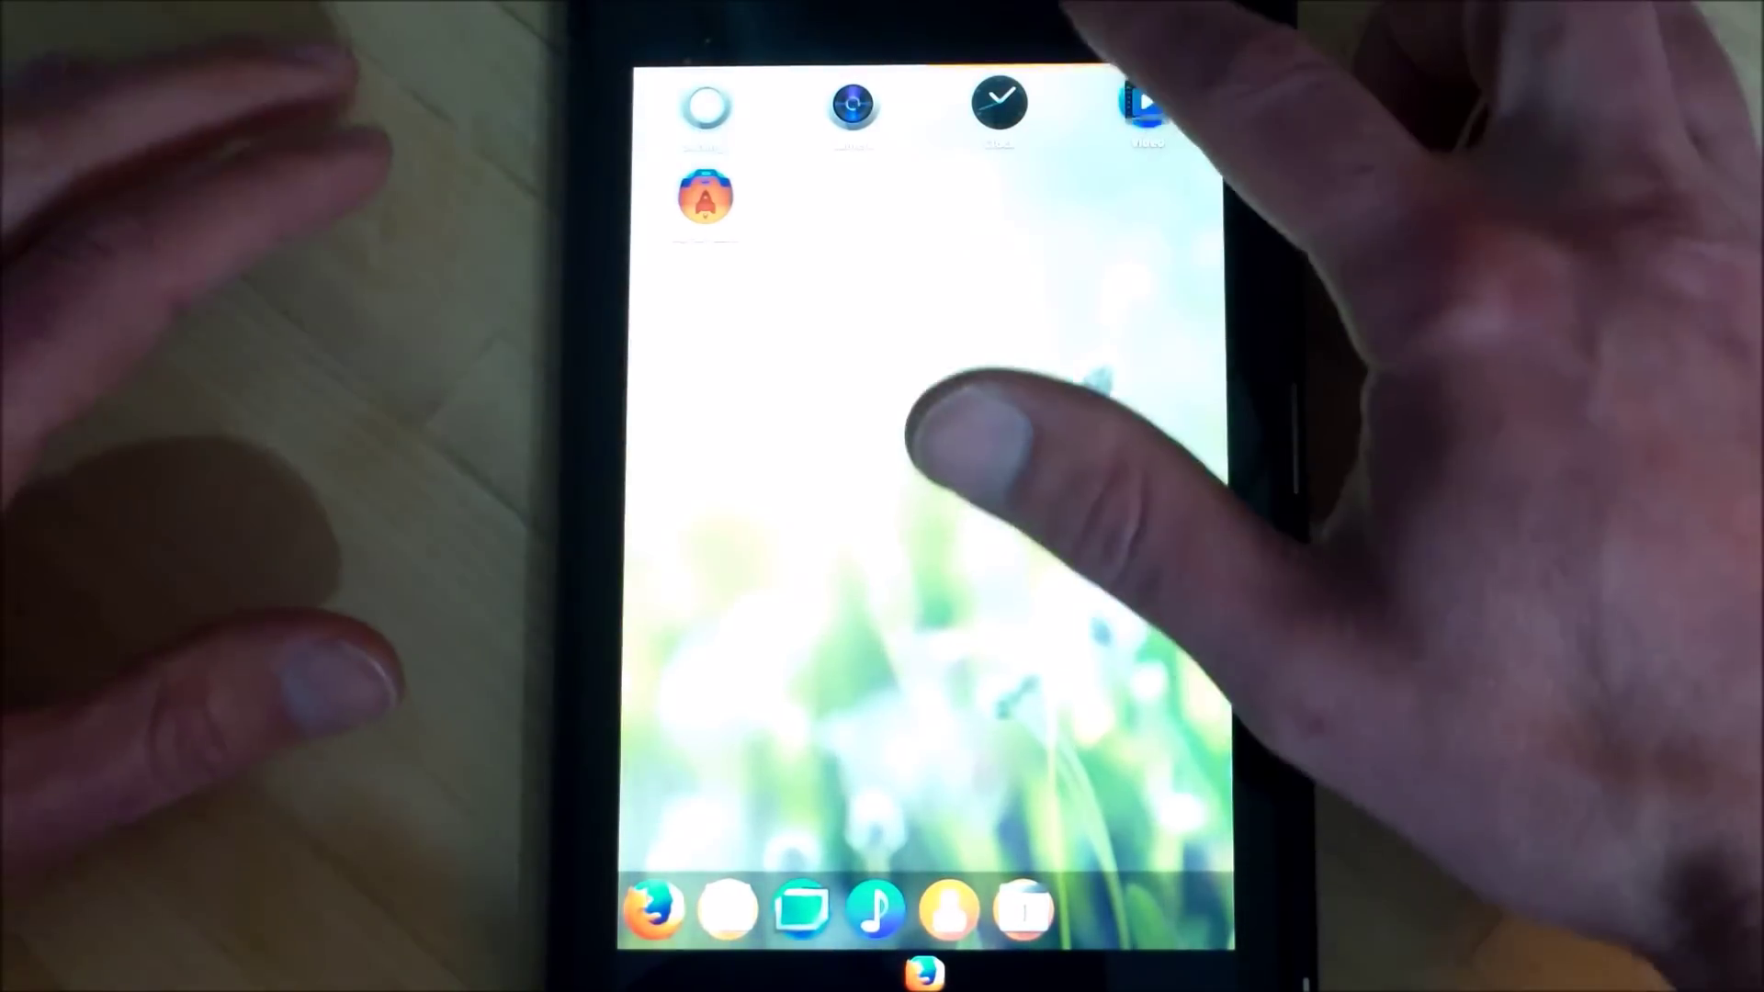
# Step: Set Display brightness to manual, dragging the slider to its minimum
pyautogui.moveTo(937, 56); pyautogui.dragTo(964, 468)
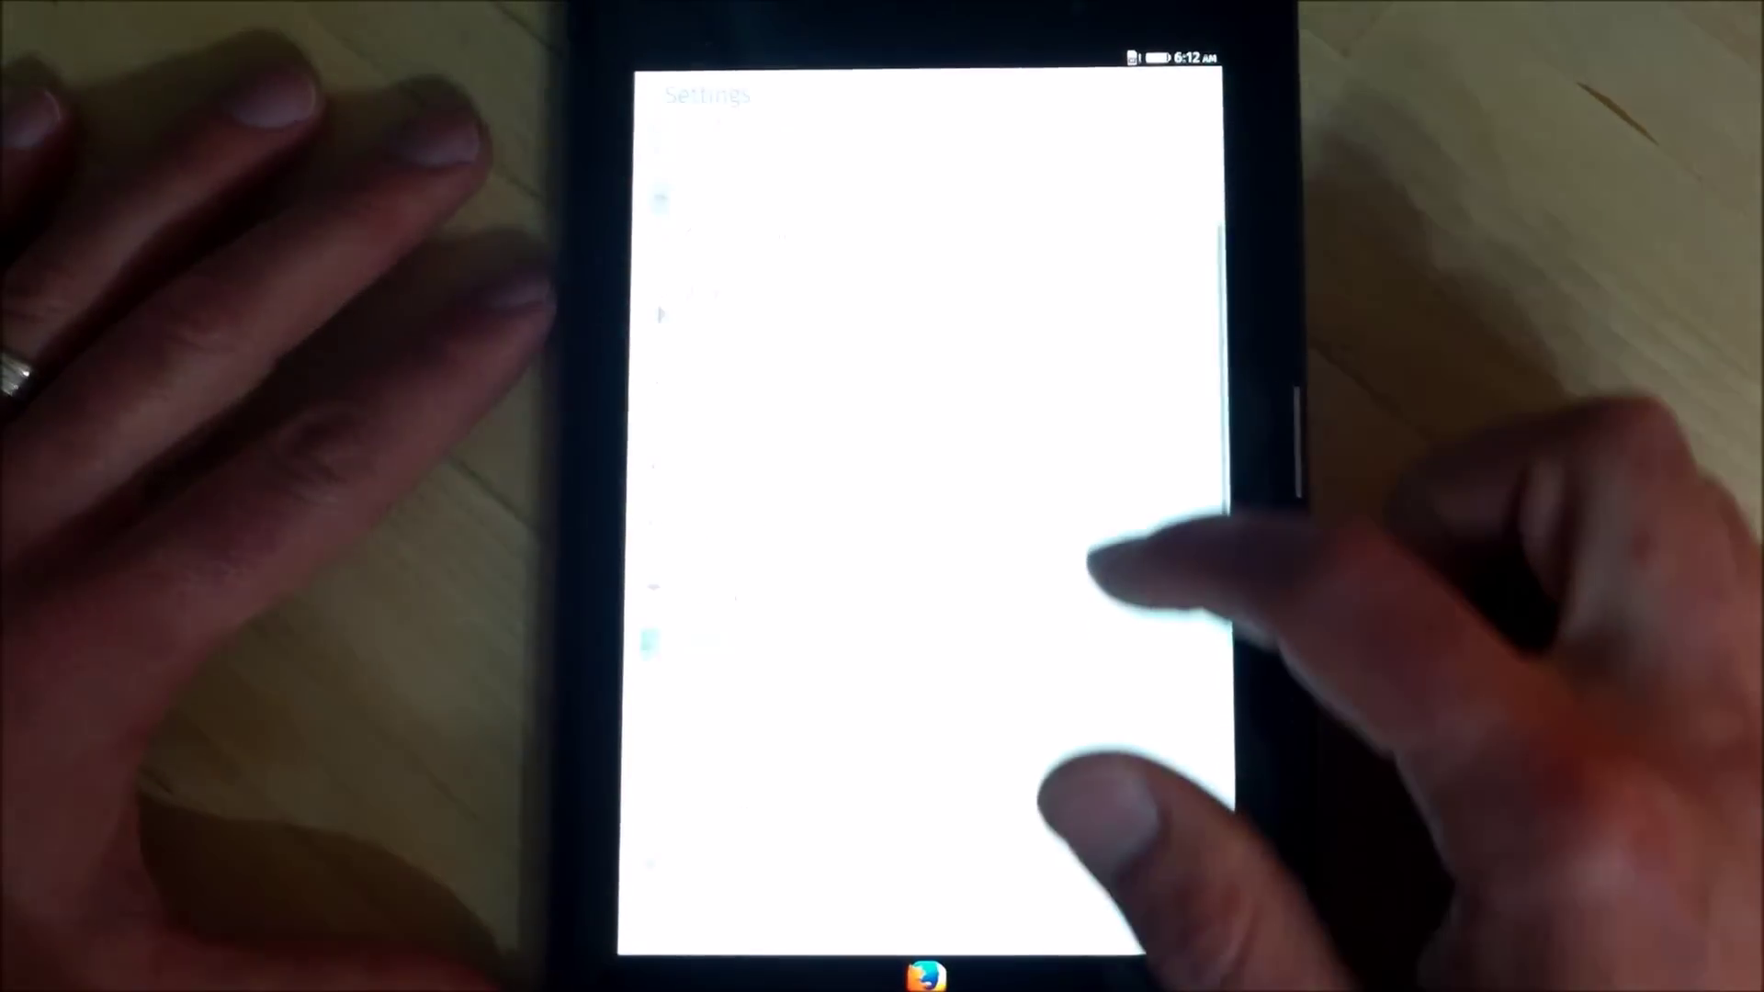
pyautogui.scroll(-5, 1102, 689)
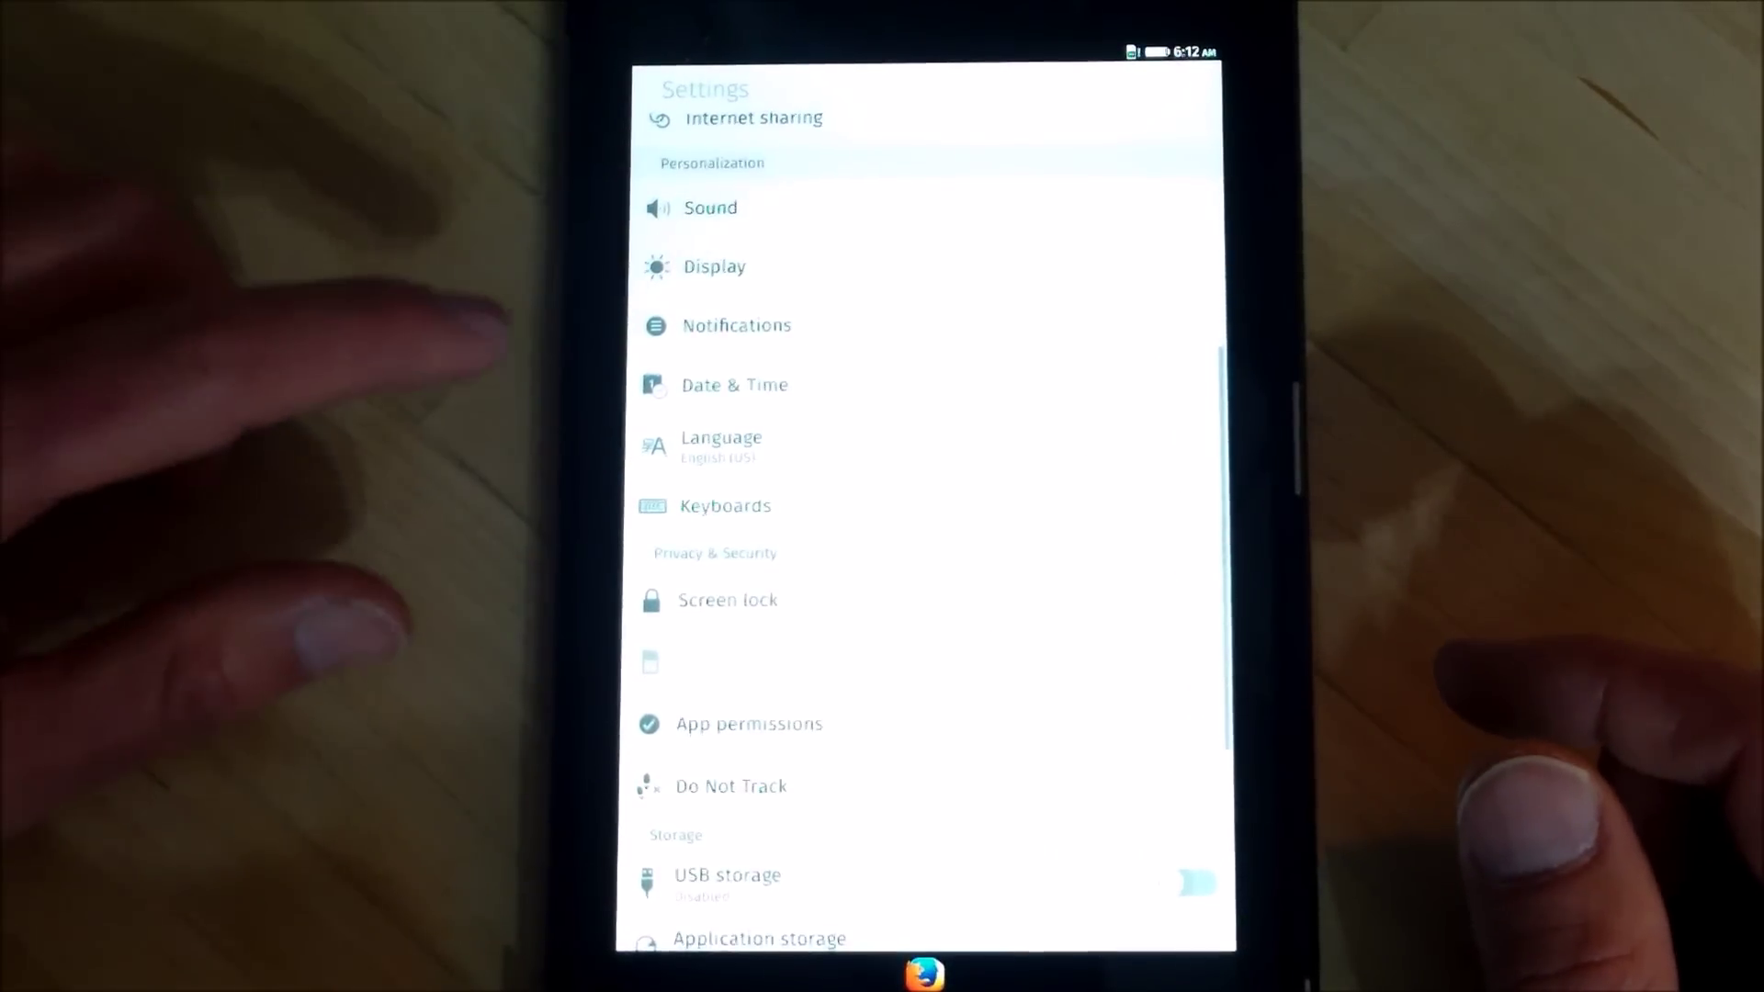
pyautogui.click(715, 266)
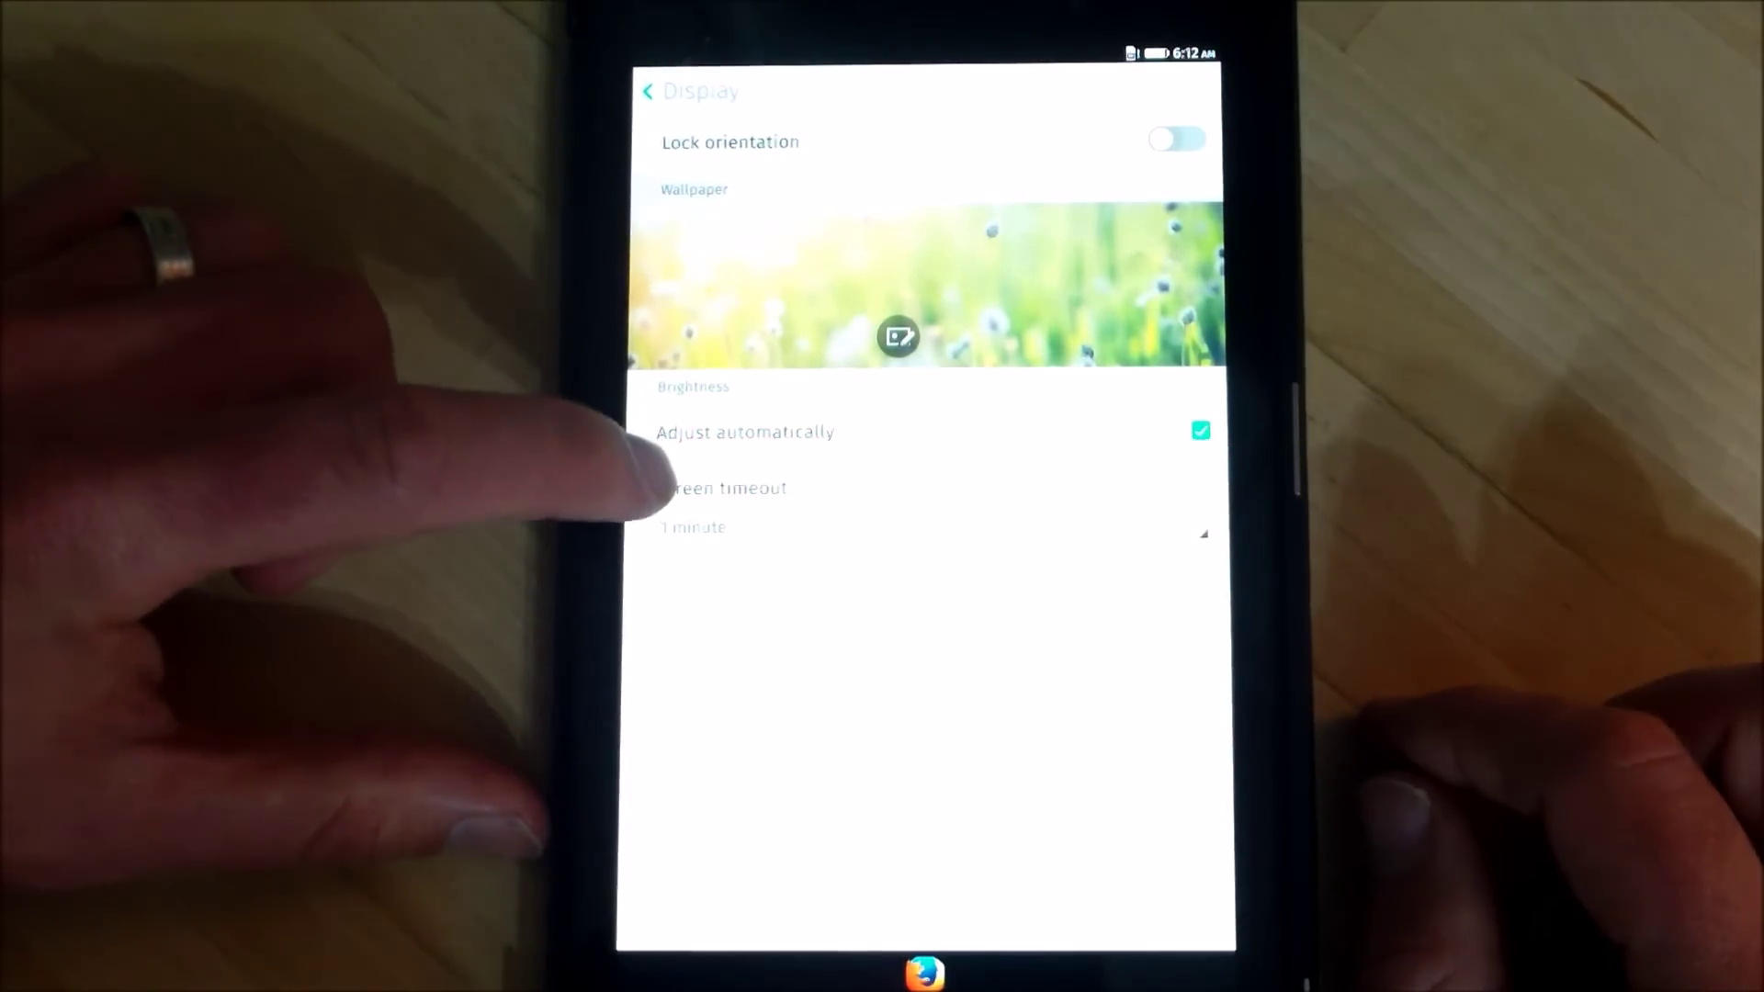
pyautogui.click(689, 432)
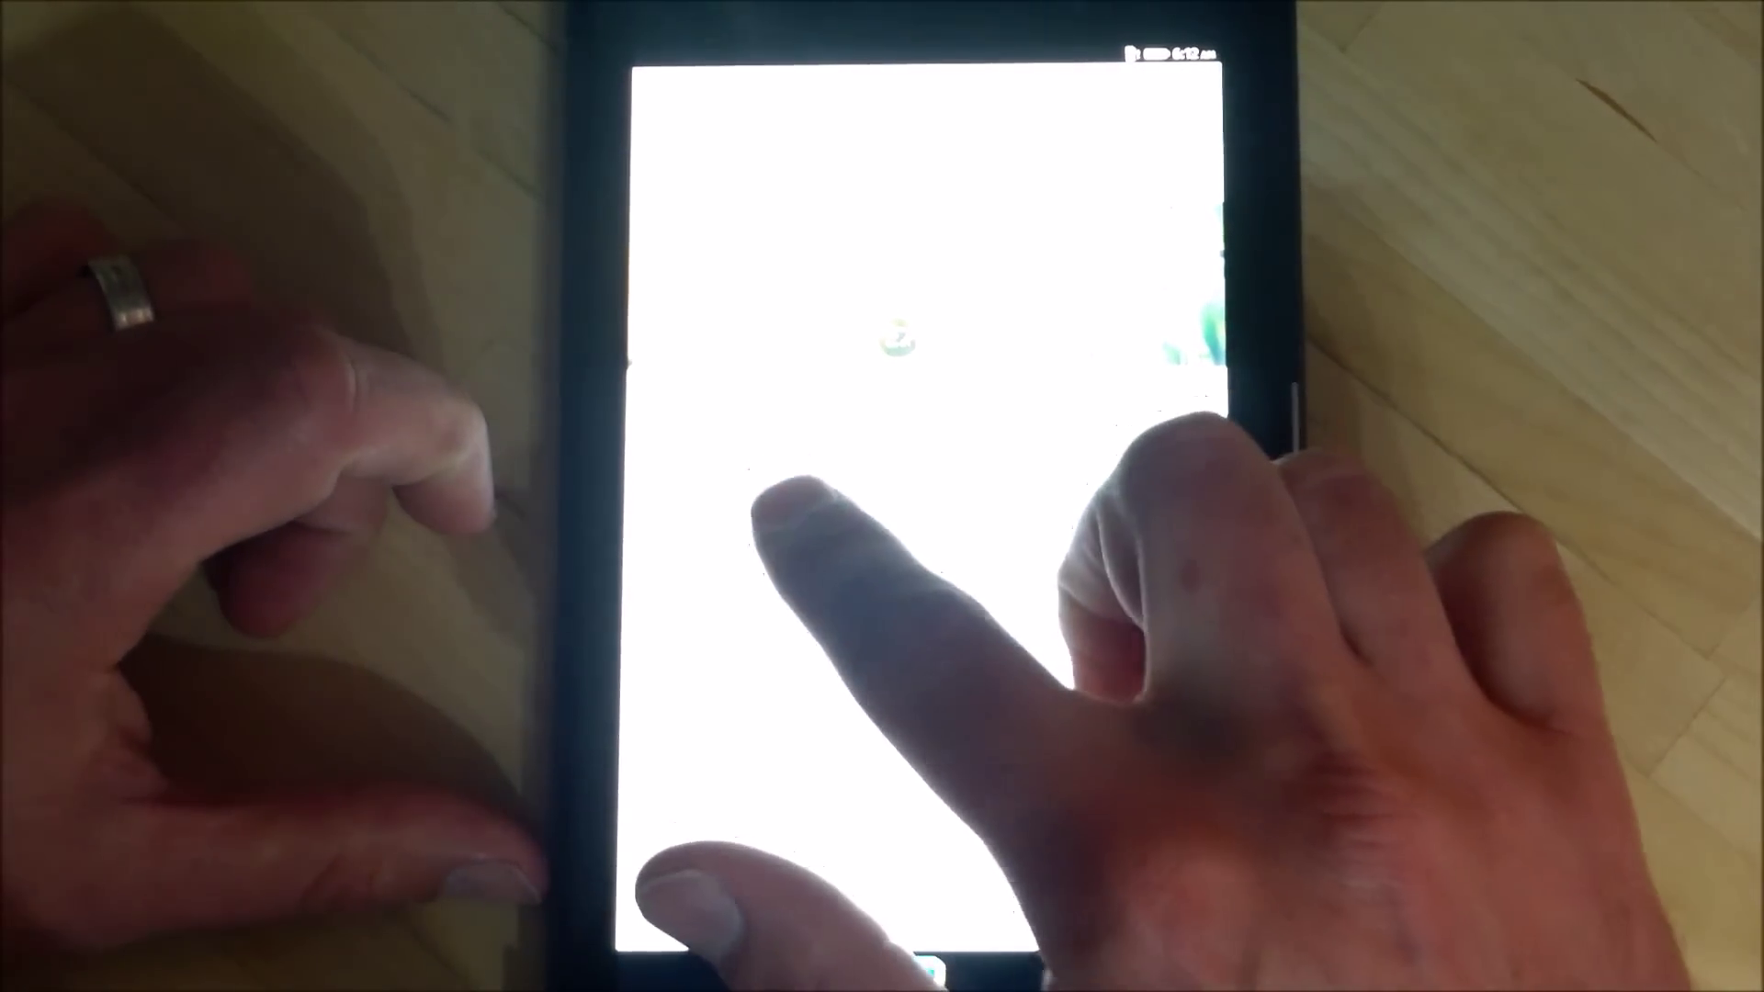
pyautogui.moveTo(766, 496); pyautogui.dragTo(666, 492)
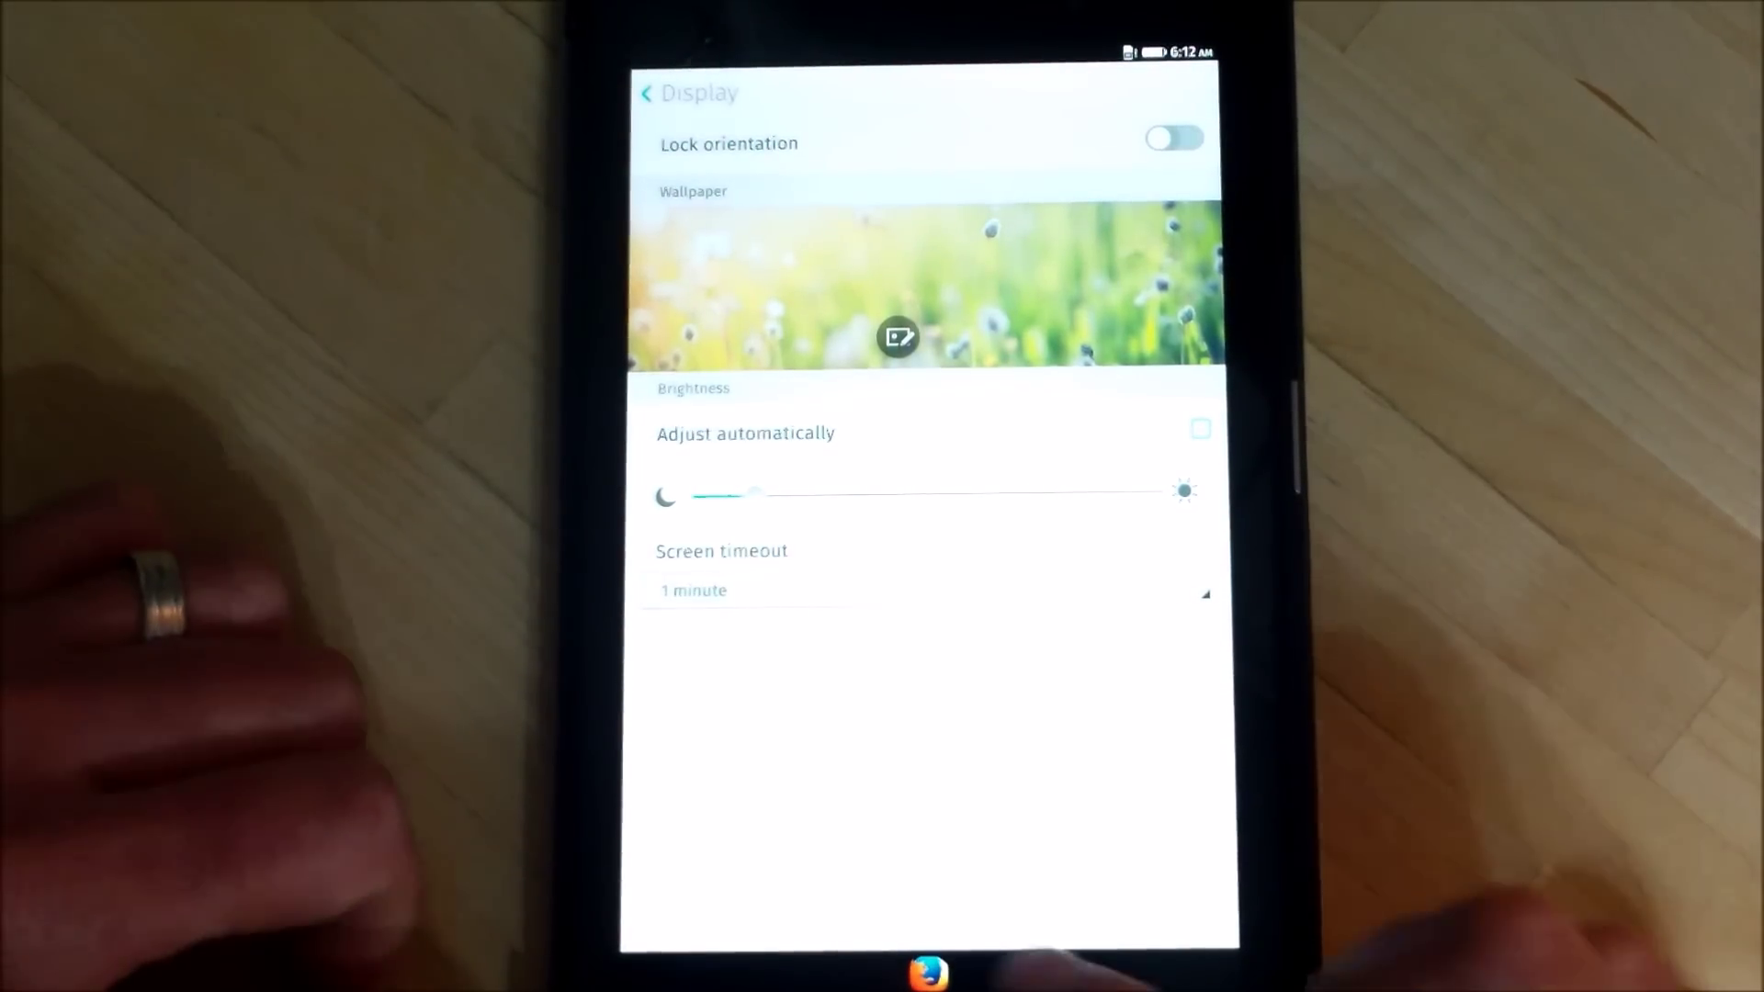
# Step: Open the Device information page from the main Settings list
pyautogui.click(645, 93)
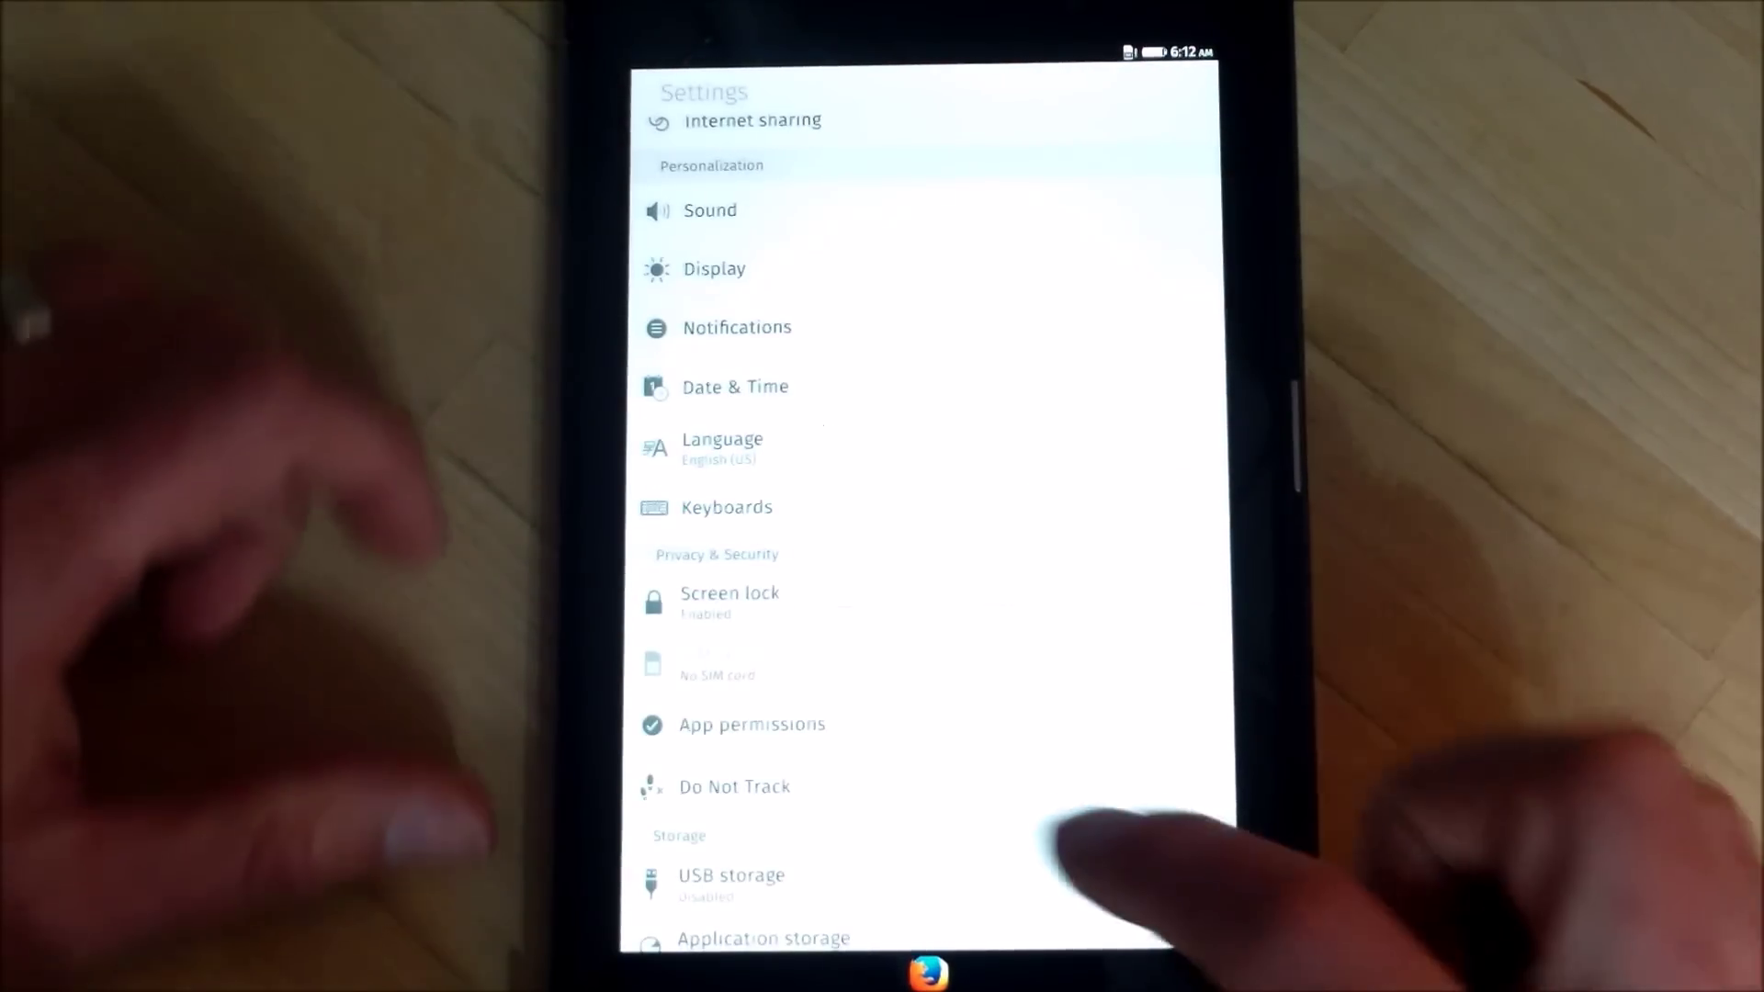
pyautogui.scroll(-5, 924, 551)
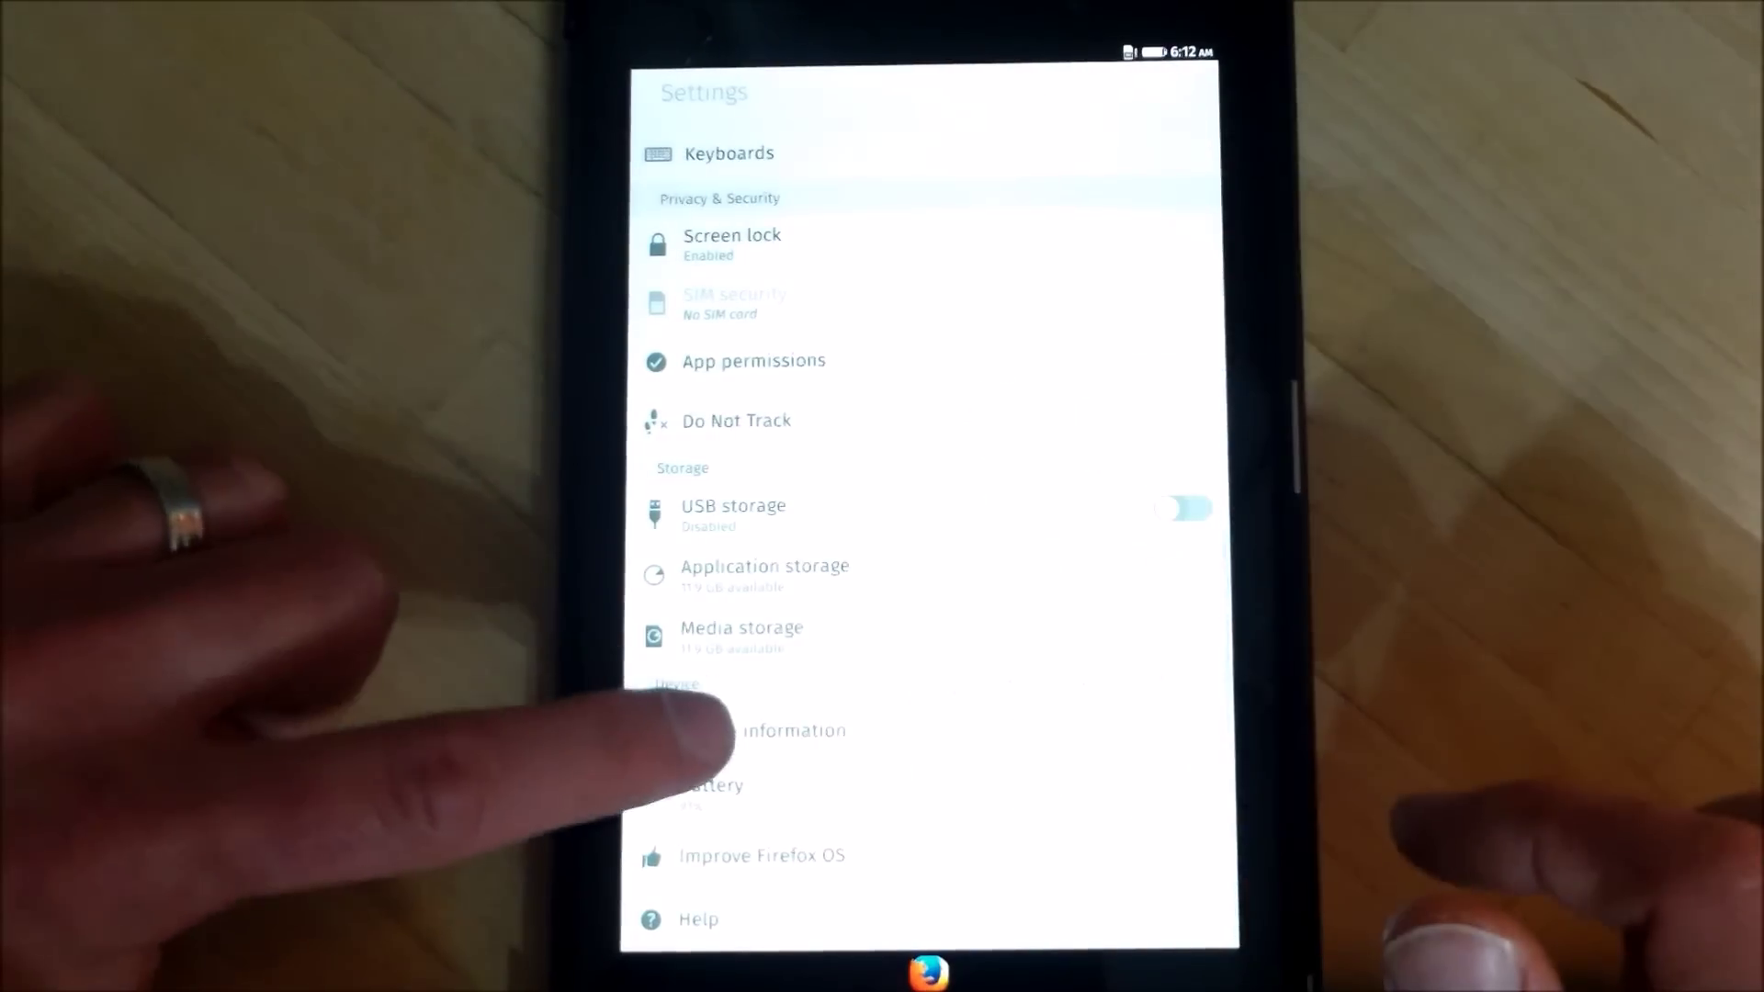
pyautogui.click(730, 731)
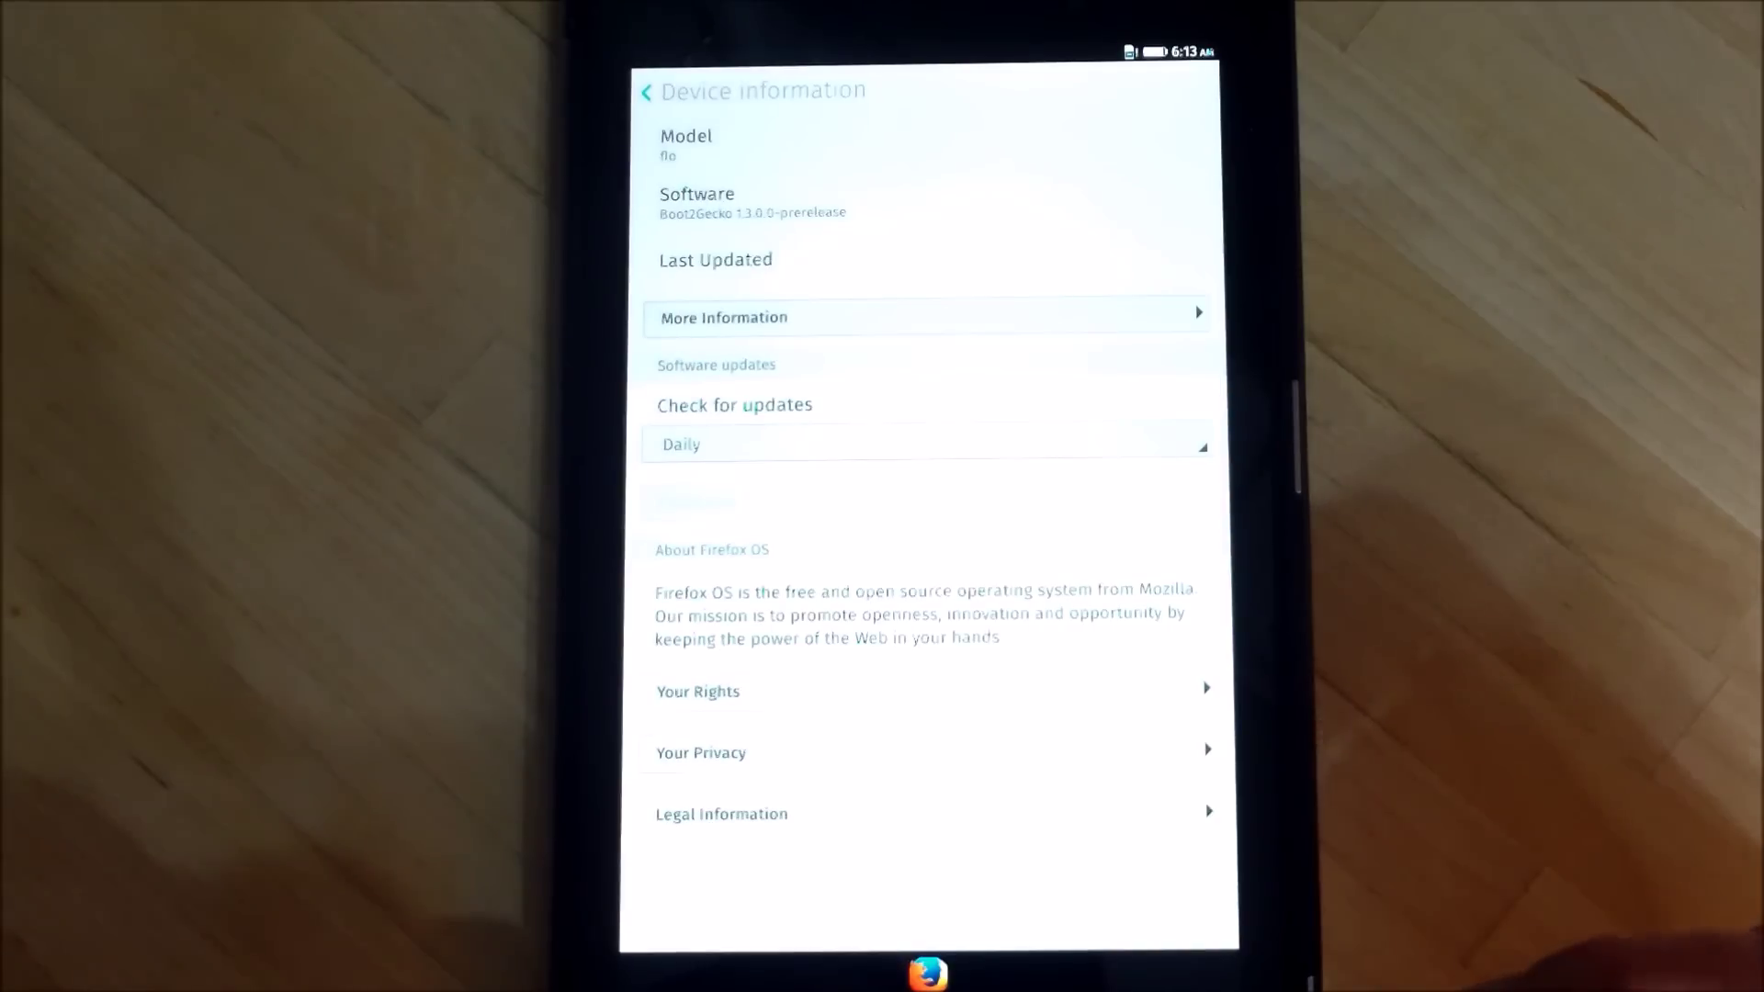
# Step: Leave Settings and open the Camera, answering its location permission prompt
pyautogui.click(931, 972)
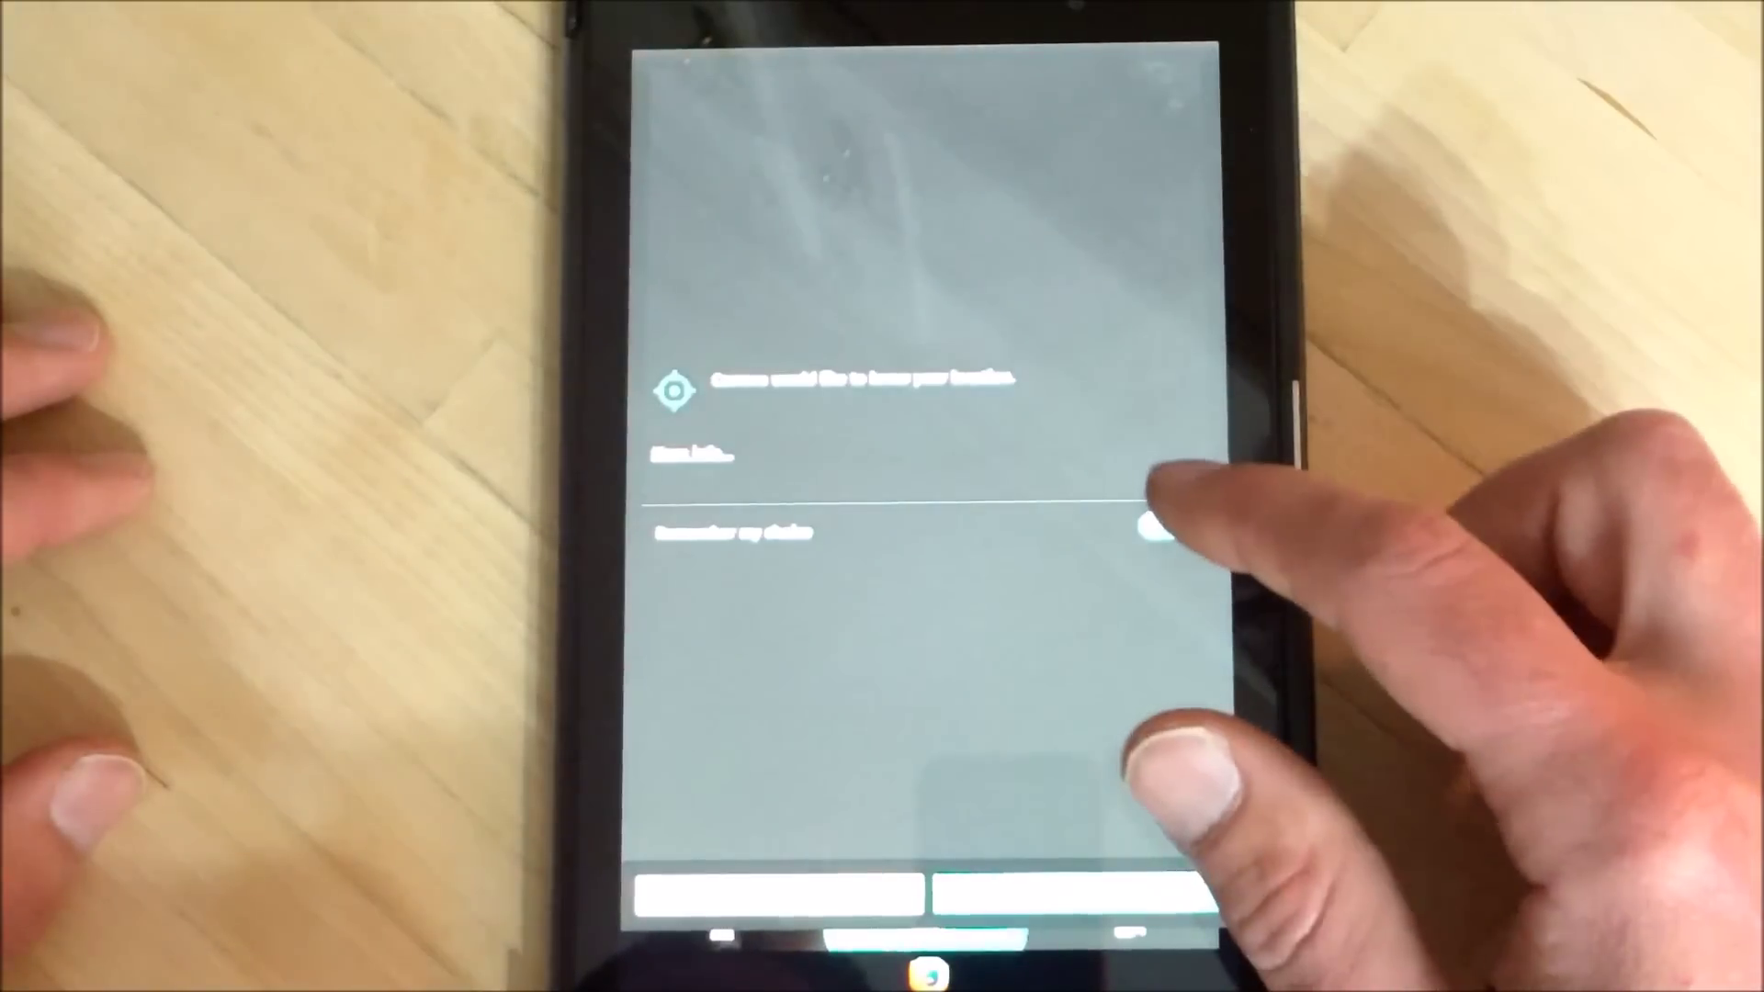
pyautogui.click(1116, 896)
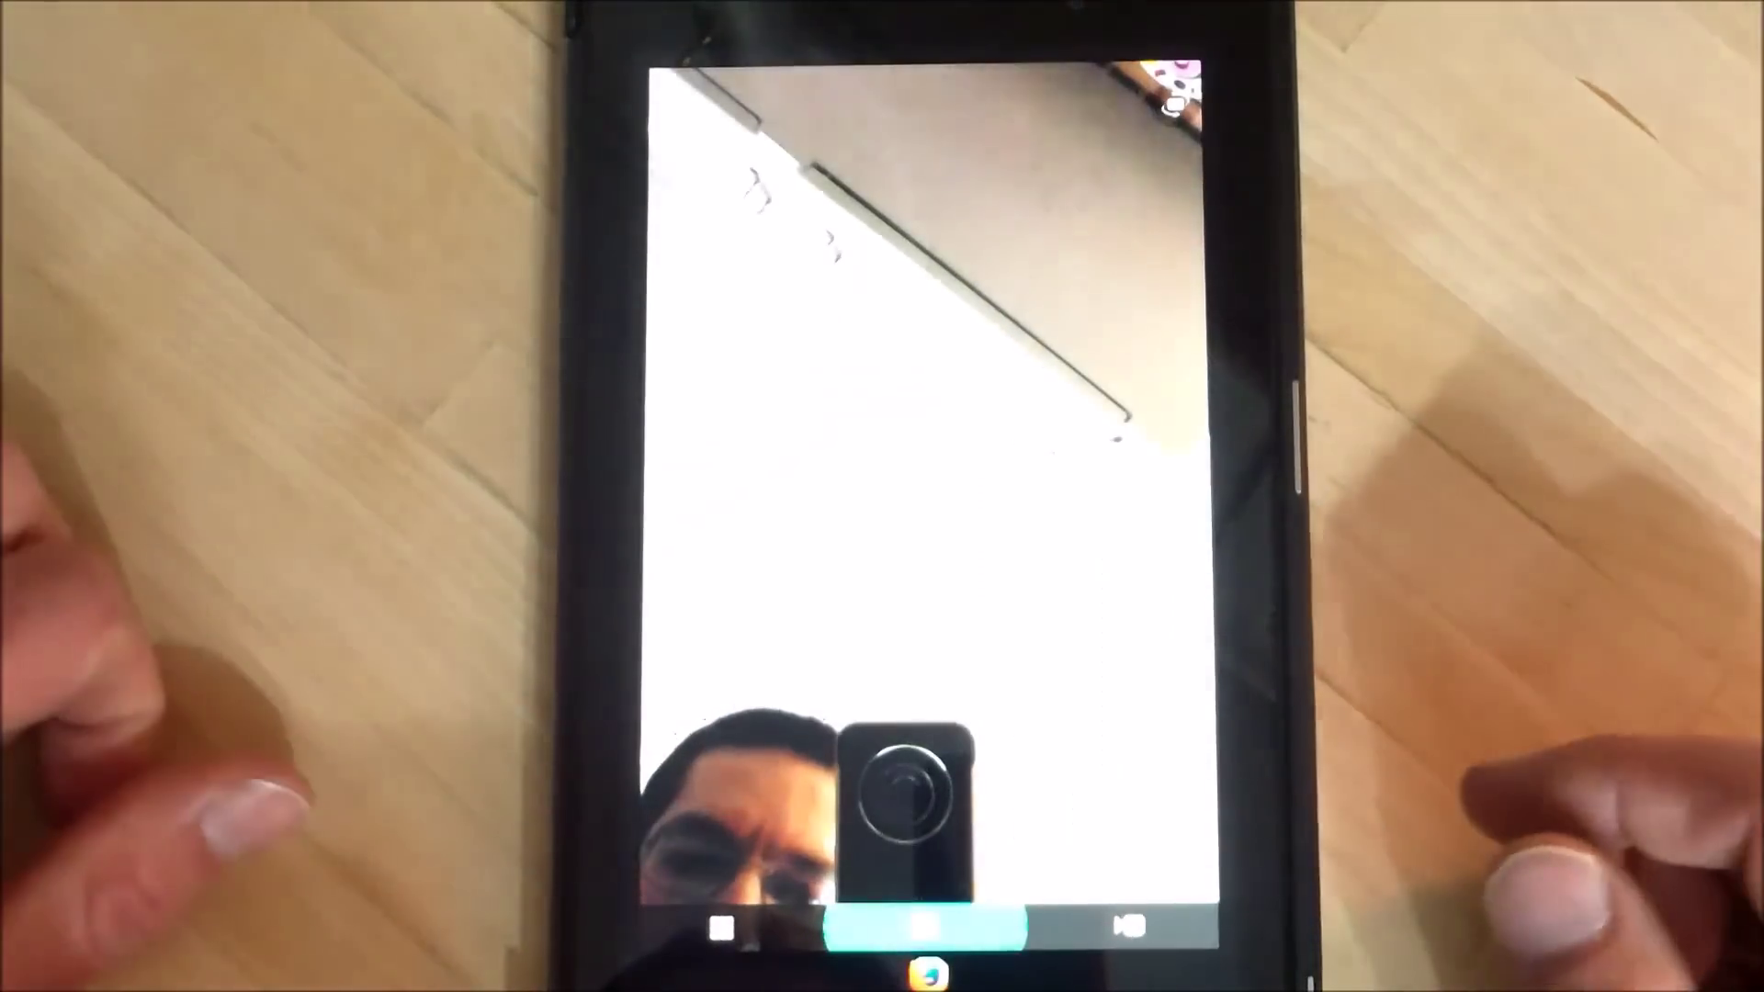